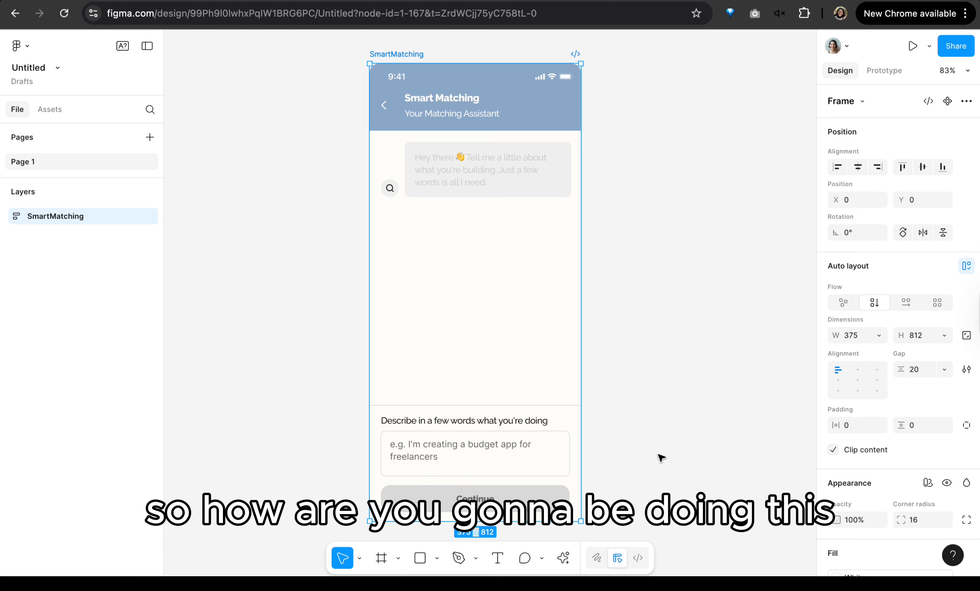
Step: Search the actions for "stark", launch the Stark - Contrast & Accessibility Checker plugin, and move its window clear of the SmartMatching frame
{"action": "left_click", "coordinate": [659, 459]}
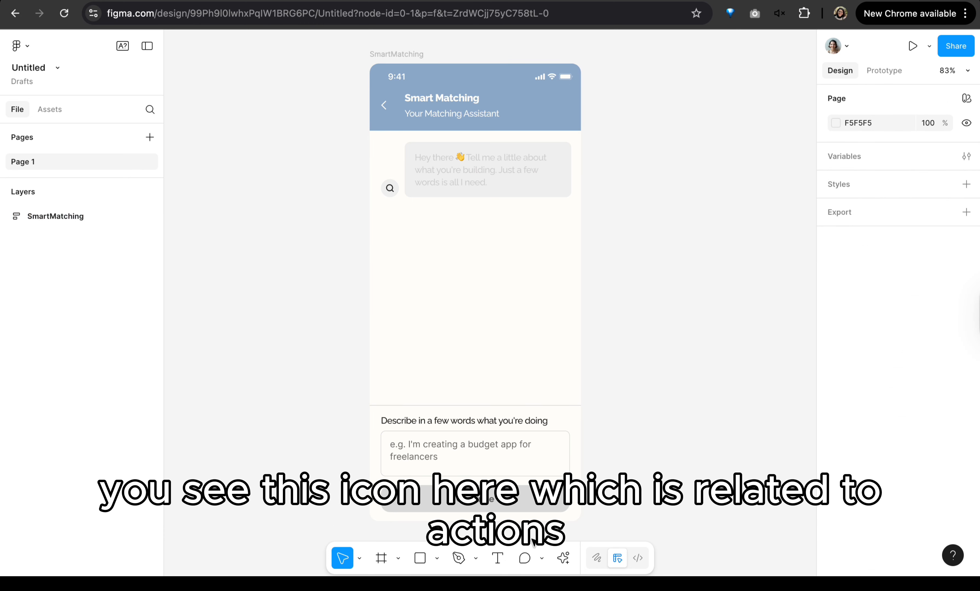
{"action": "left_click", "coordinate": [566, 564]}
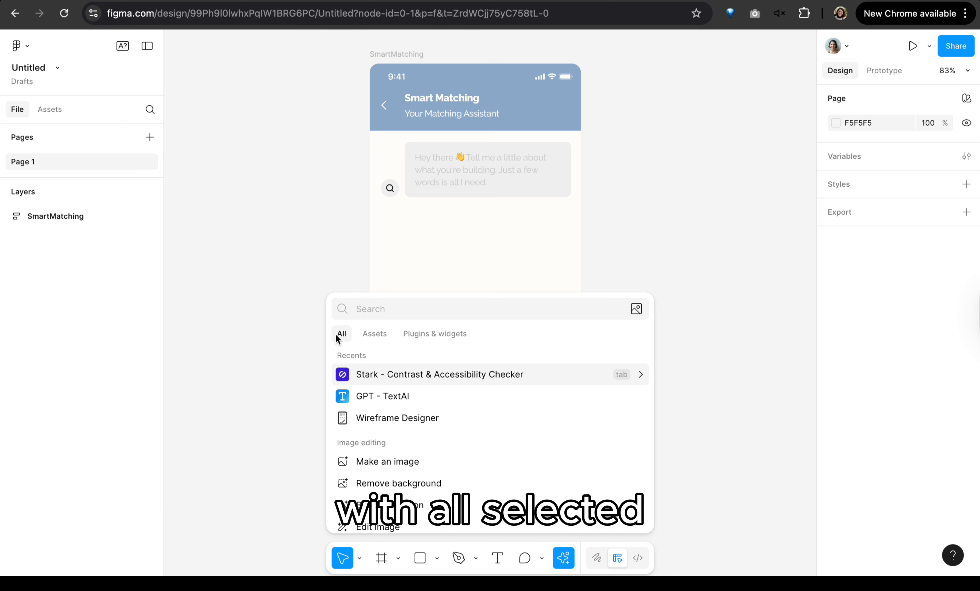
{"action": "left_click", "coordinate": [427, 332]}
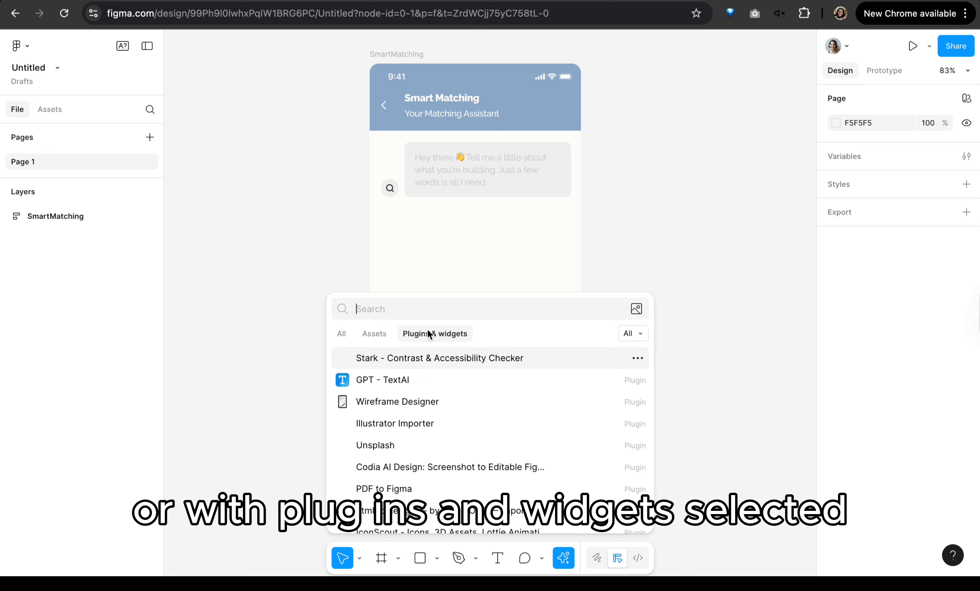
{"action": "left_click", "coordinate": [344, 332]}
{"action": "type", "text": "starj"}
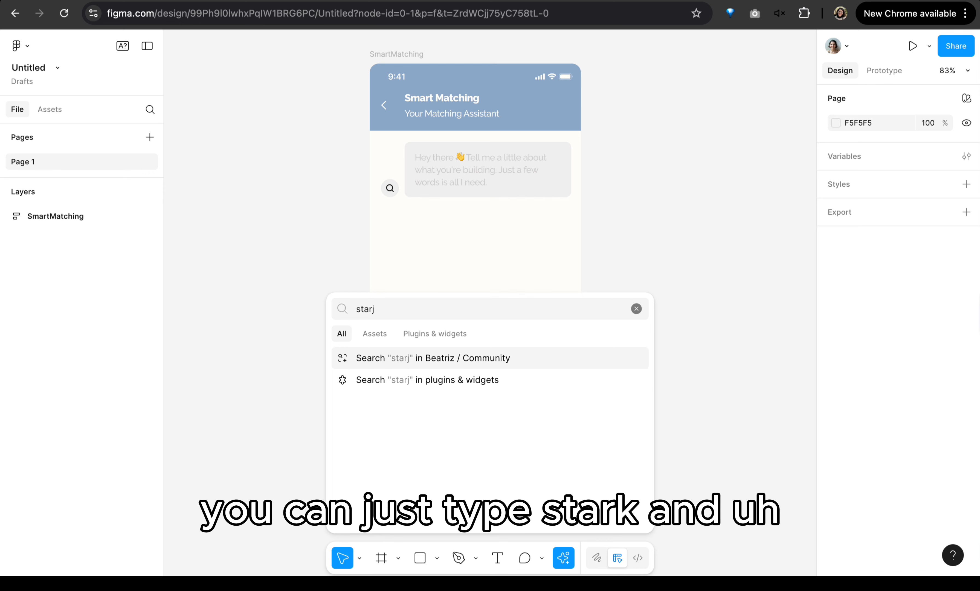
{"action": "key", "text": "BackSpace"}
{"action": "type", "text": "k"}
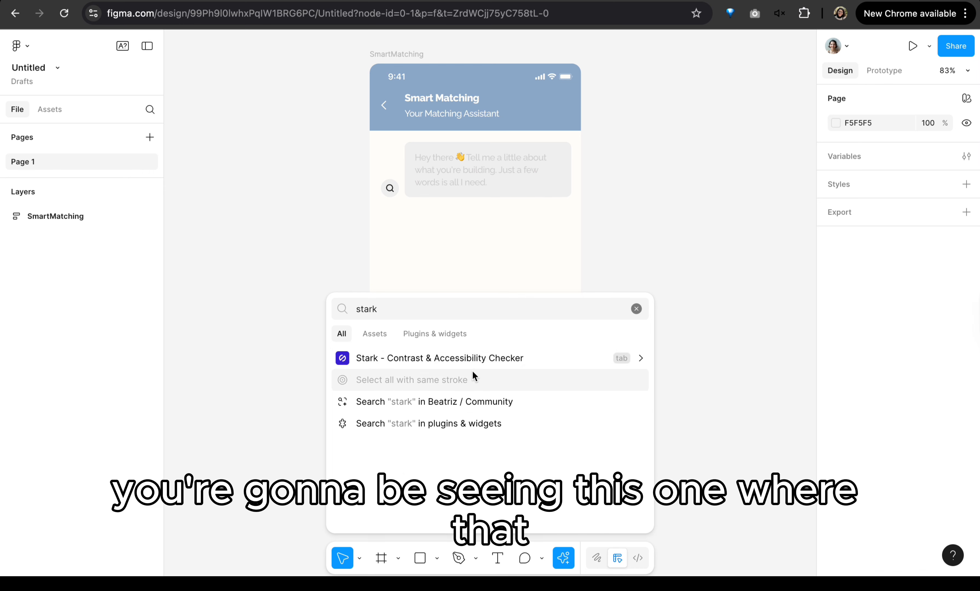
{"action": "left_click", "coordinate": [492, 351]}
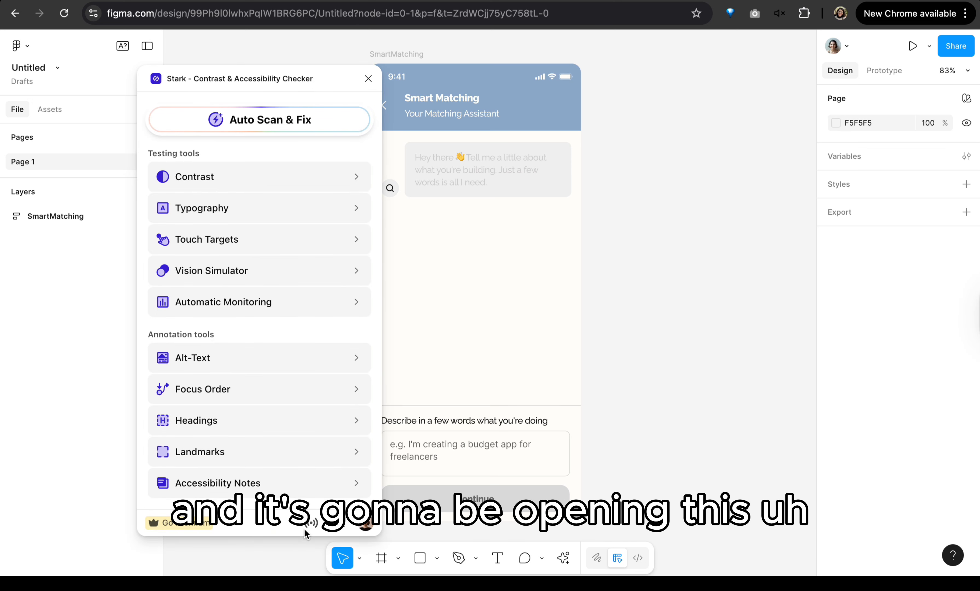
{"action": "left_click_drag", "start_coordinate": [206, 82], "coordinate": [180, 74]}
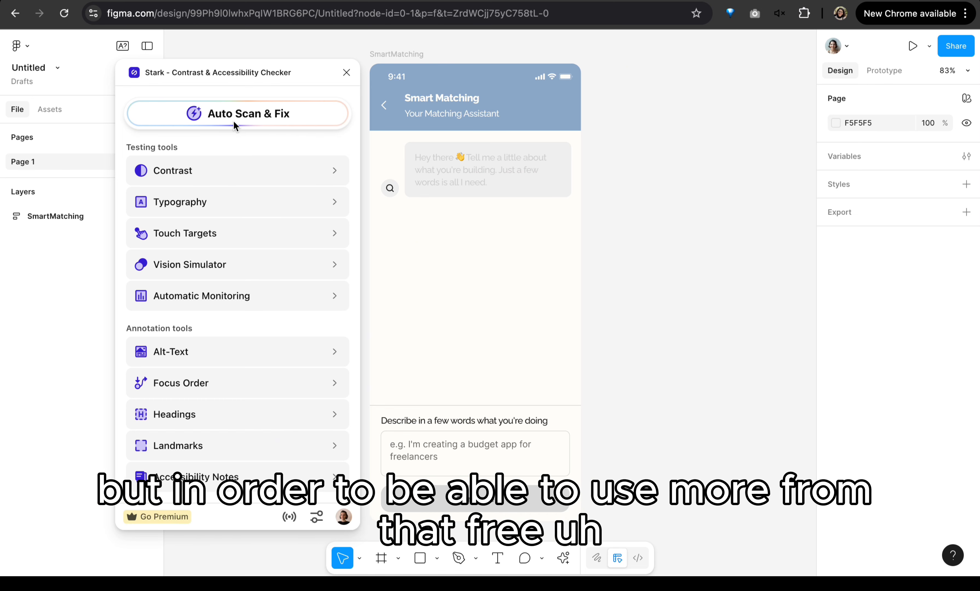
Step: Sign out of the Stark account, sign back in through the browser, and return to the plugin's tool list
{"action": "left_click", "coordinate": [344, 517]}
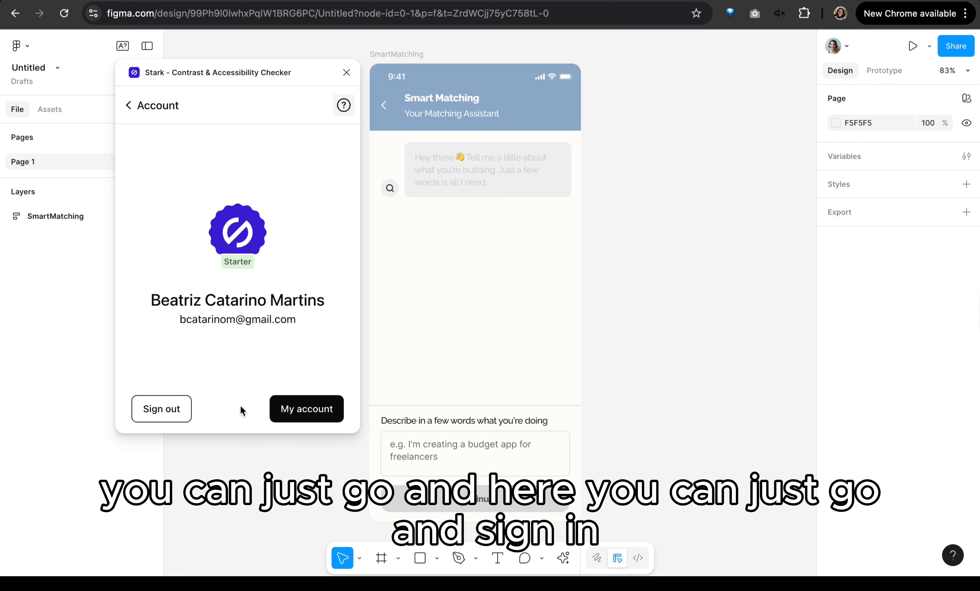
{"action": "left_click", "coordinate": [144, 409]}
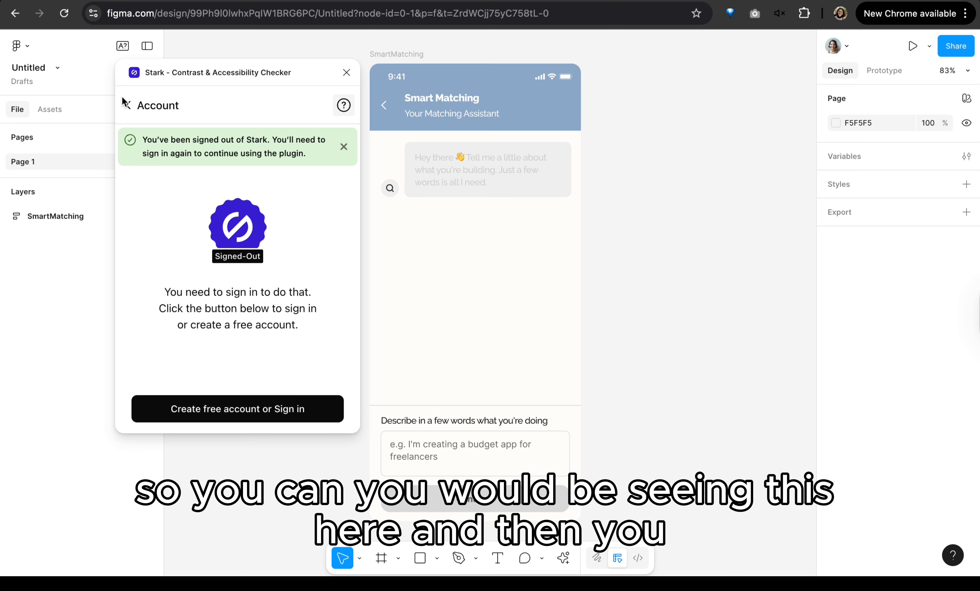
{"action": "left_click", "coordinate": [128, 105]}
{"action": "left_click", "coordinate": [343, 517]}
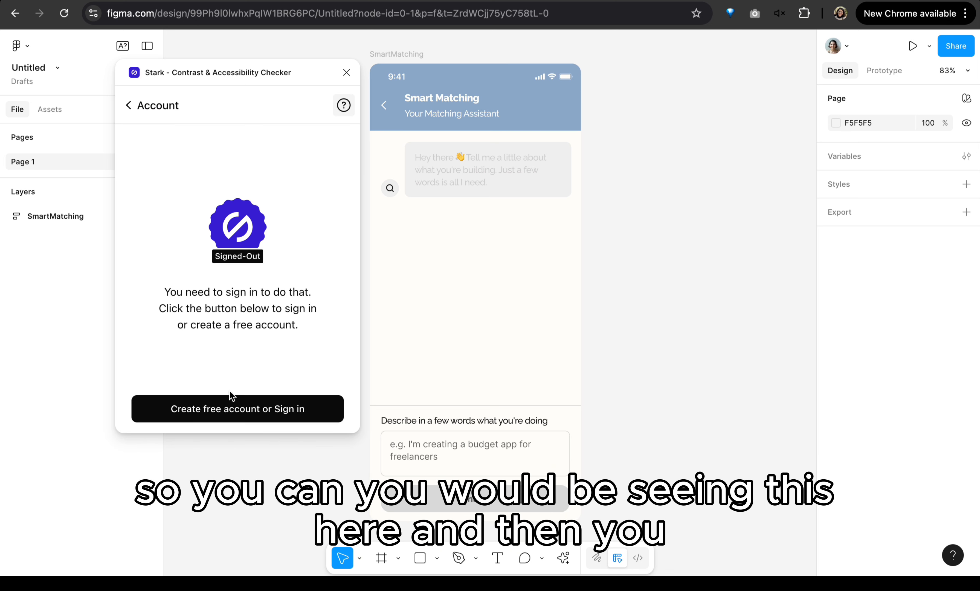
{"action": "left_click", "coordinate": [217, 410]}
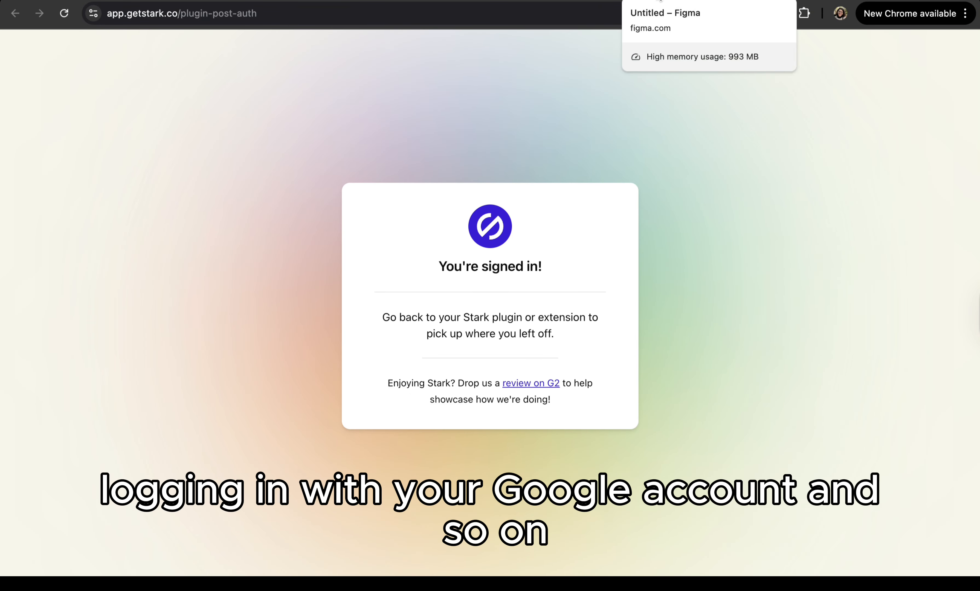
{"action": "left_click", "coordinate": [661, 0]}
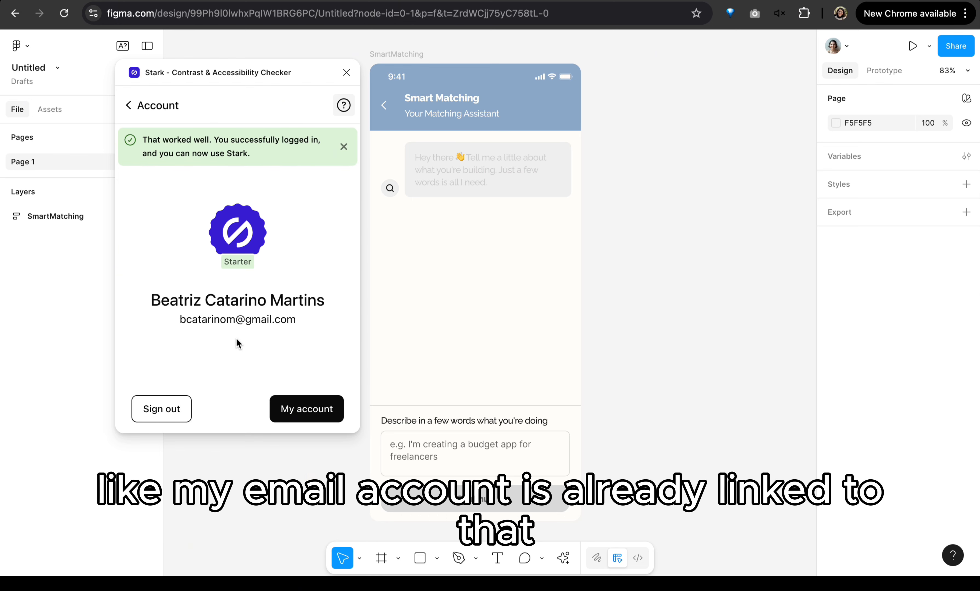
{"action": "left_click", "coordinate": [133, 107]}
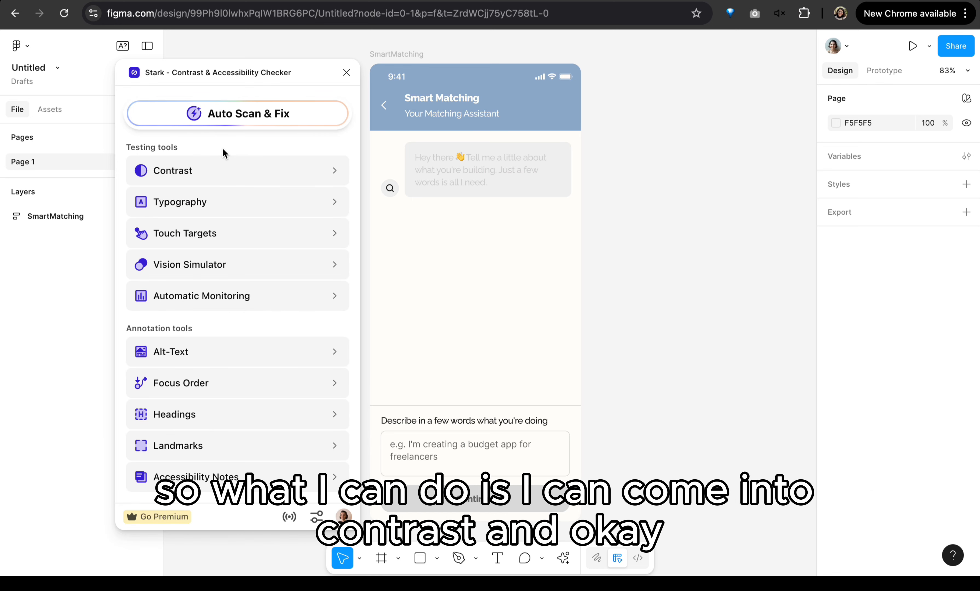
Step: Open Stark's Contrast tool, place its window beside the SmartMatching frame, and check the Header layer
{"action": "scroll", "coordinate": [401, 147], "scroll_direction": "left", "scroll_amount": 2}
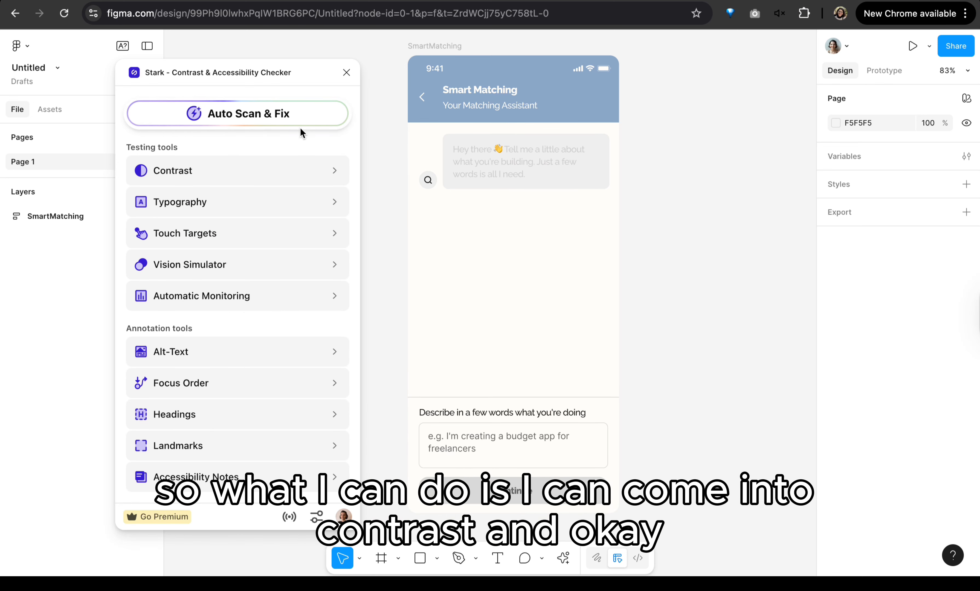
{"action": "left_click", "coordinate": [242, 165]}
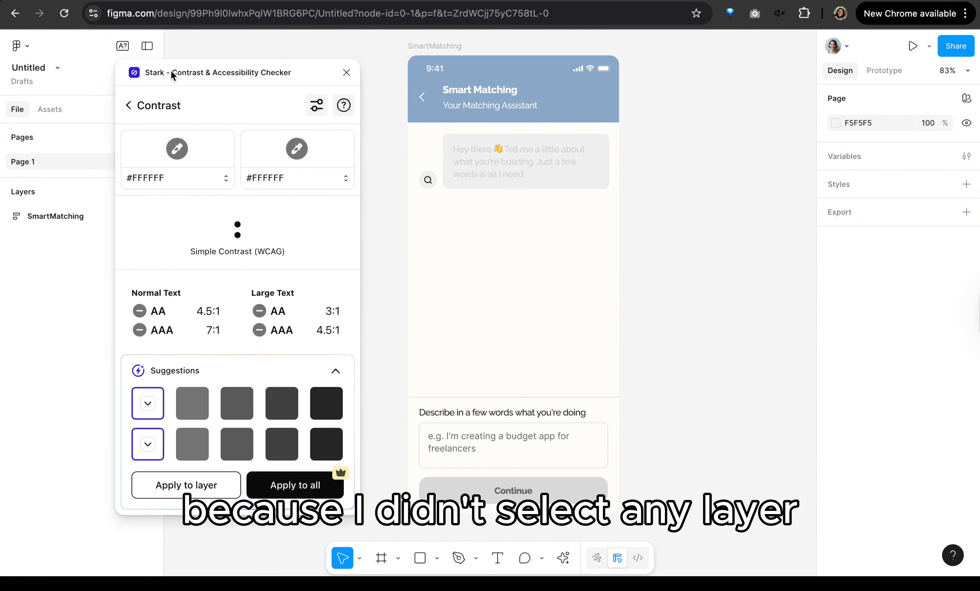
{"action": "left_click_drag", "start_coordinate": [171, 70], "coordinate": [313, 66]}
{"action": "scroll", "coordinate": [537, 145], "scroll_direction": "left", "scroll_amount": 5}
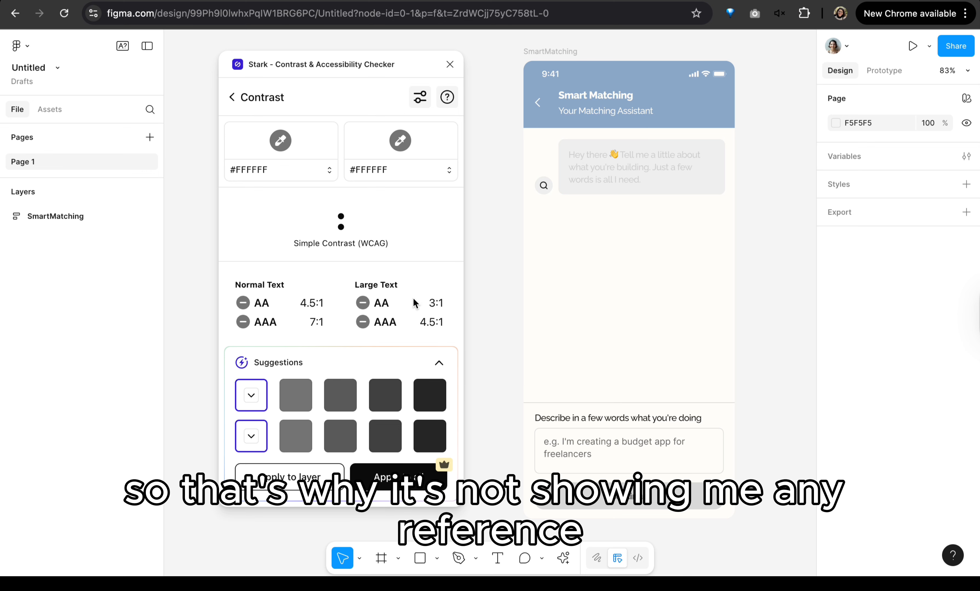
{"action": "left_click", "coordinate": [714, 96]}
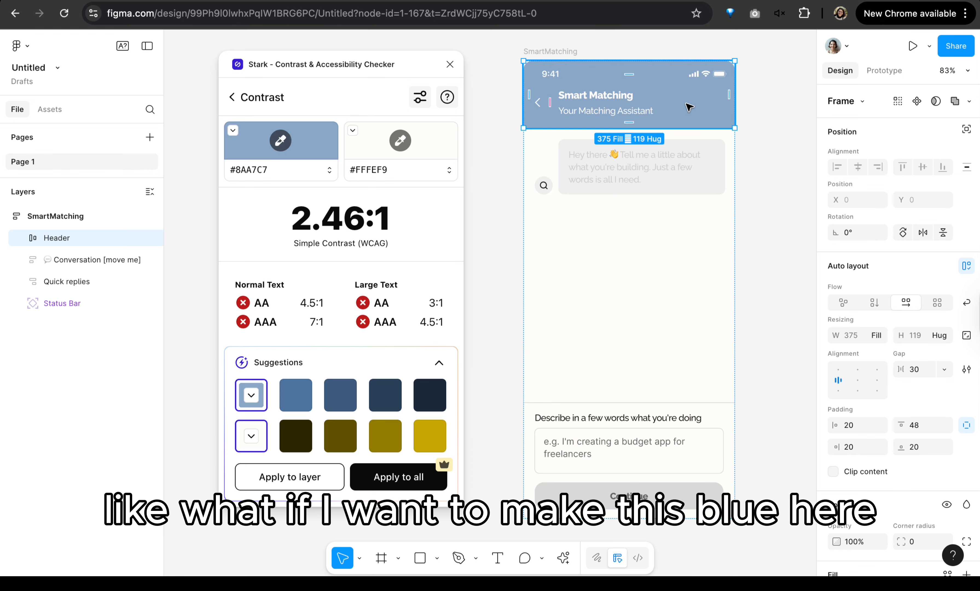
Step: Preview the contrast of the suggested header blues #4C749F, #3C5B7C, #2B425A and #1B2837 against #FFFEF9
{"action": "left_click", "coordinate": [295, 394]}
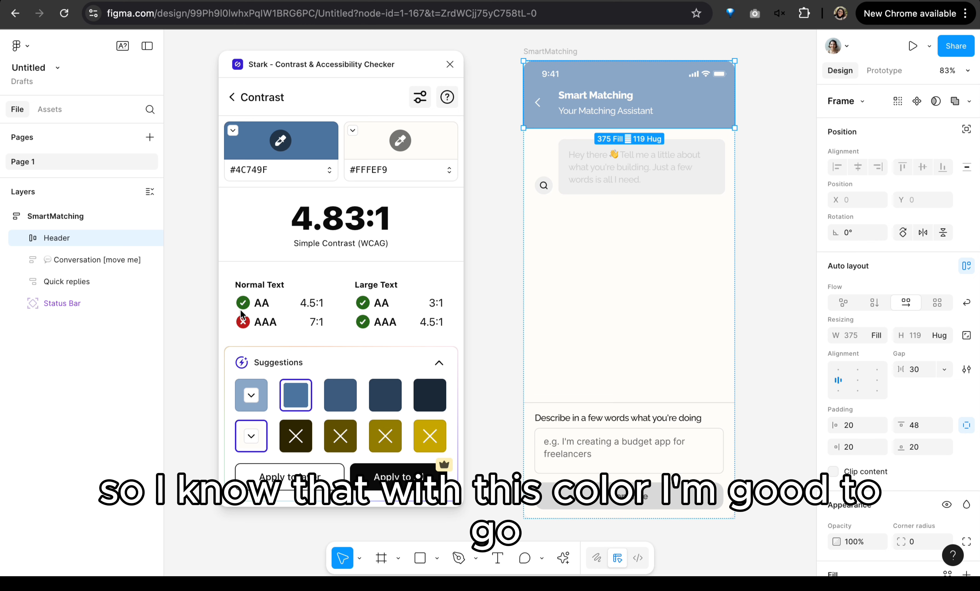
{"action": "left_click", "coordinate": [332, 396]}
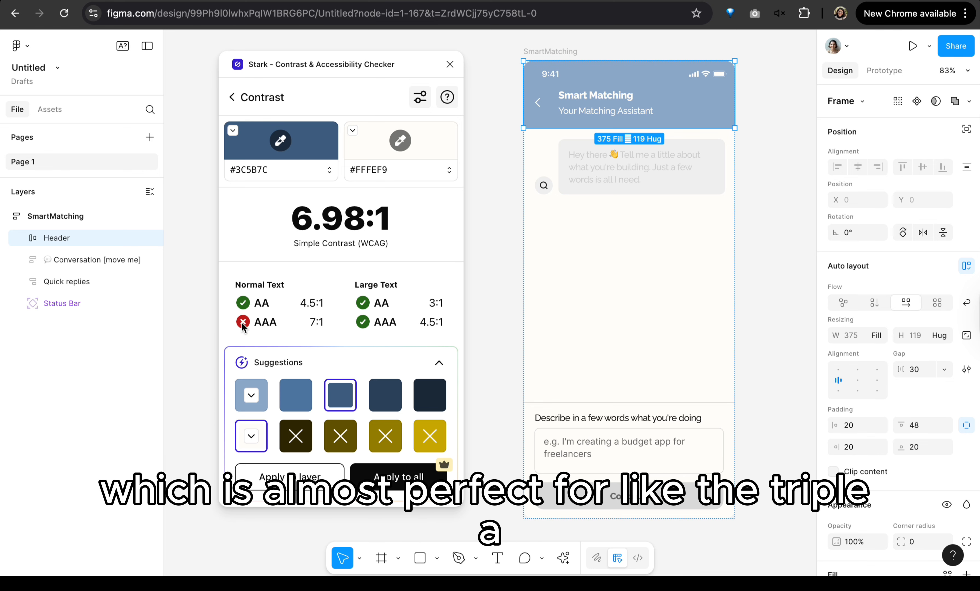
{"action": "left_click", "coordinate": [382, 396]}
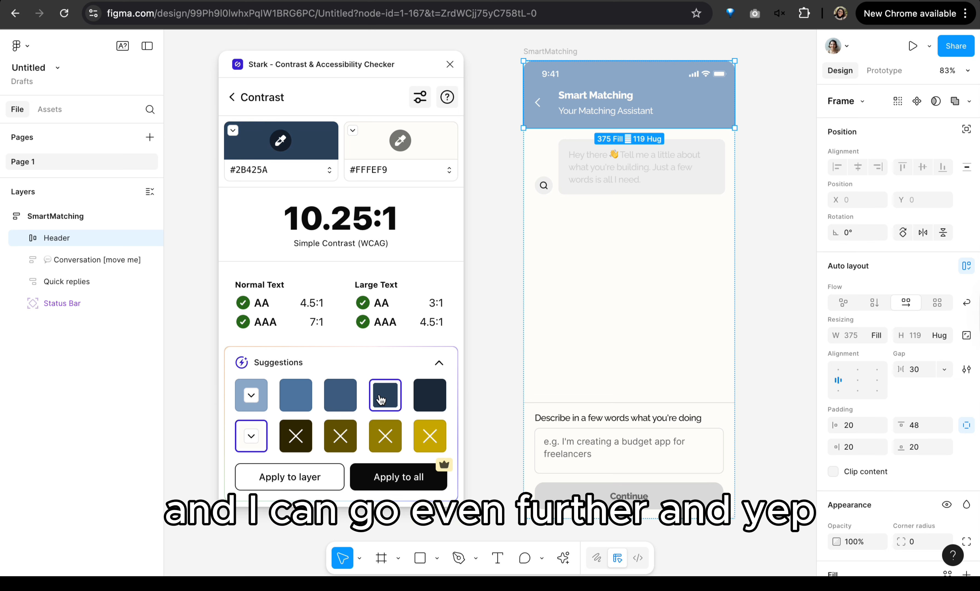
{"action": "left_click", "coordinate": [434, 399]}
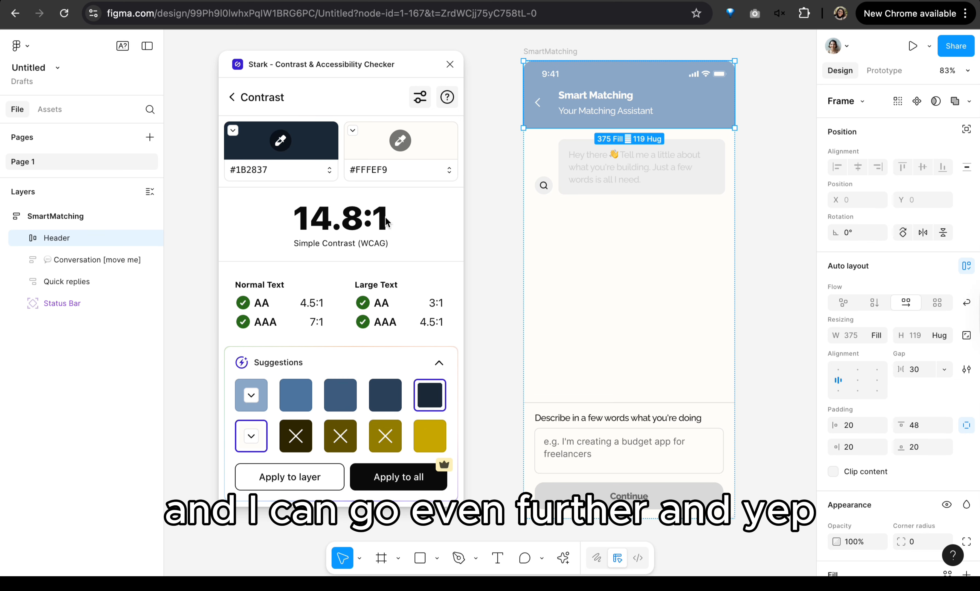
Step: Try the suggested colours #4C749F, #3C5B7C and #0A0F15 on the Header layer in turn, and preview #000000
{"action": "left_click", "coordinate": [293, 396]}
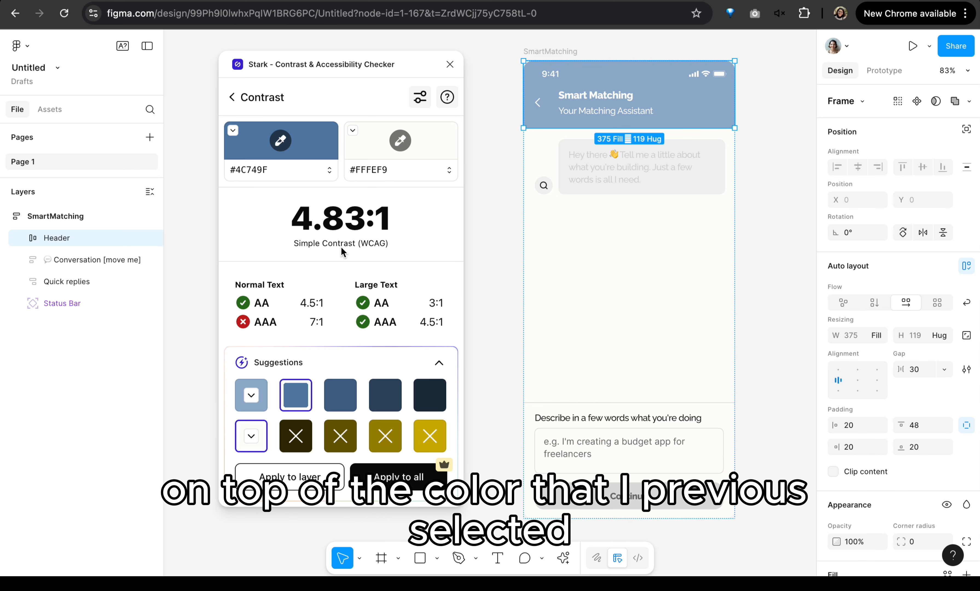
{"action": "left_click", "coordinate": [280, 489]}
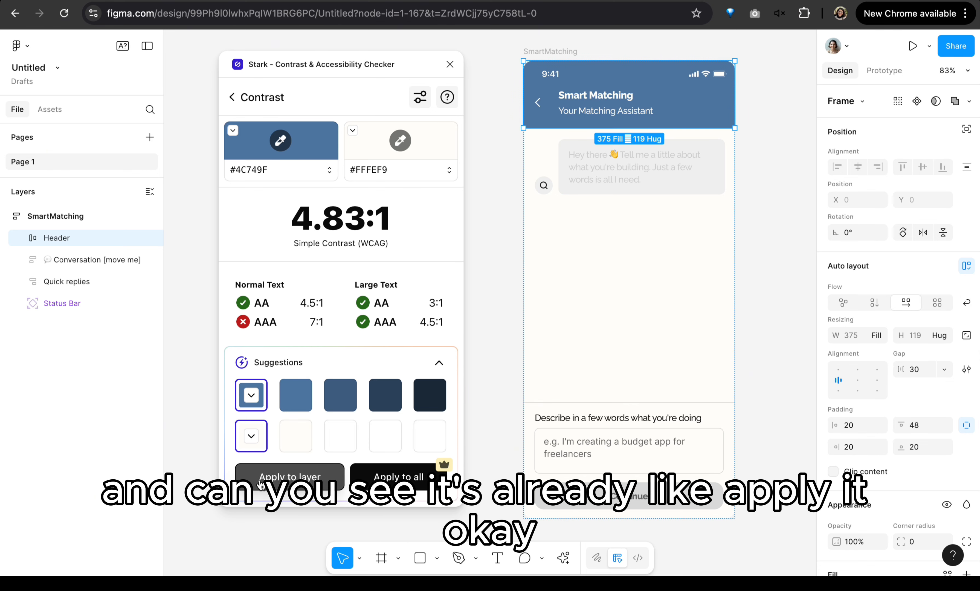
{"action": "left_click", "coordinate": [337, 408]}
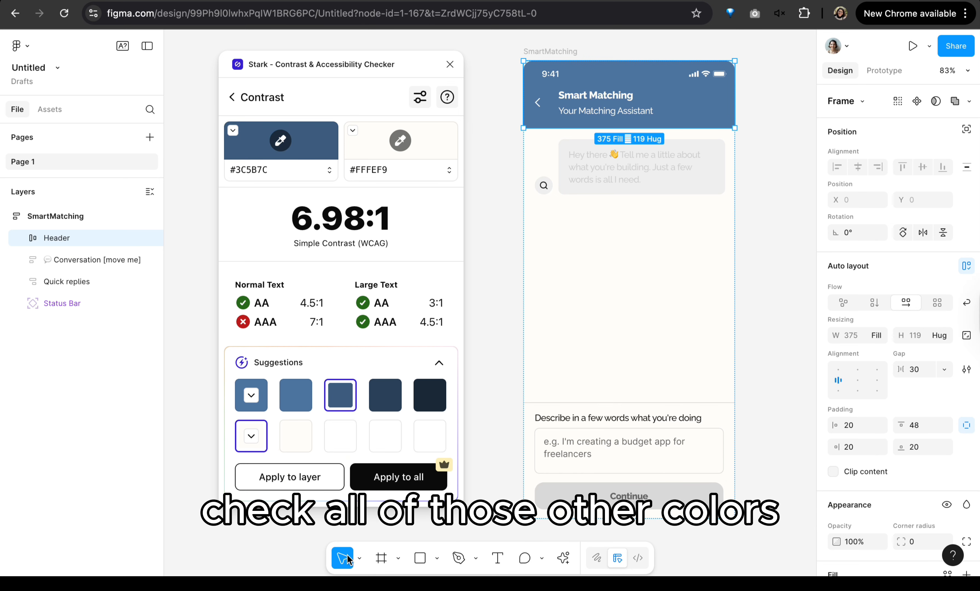
{"action": "left_click", "coordinate": [289, 486]}
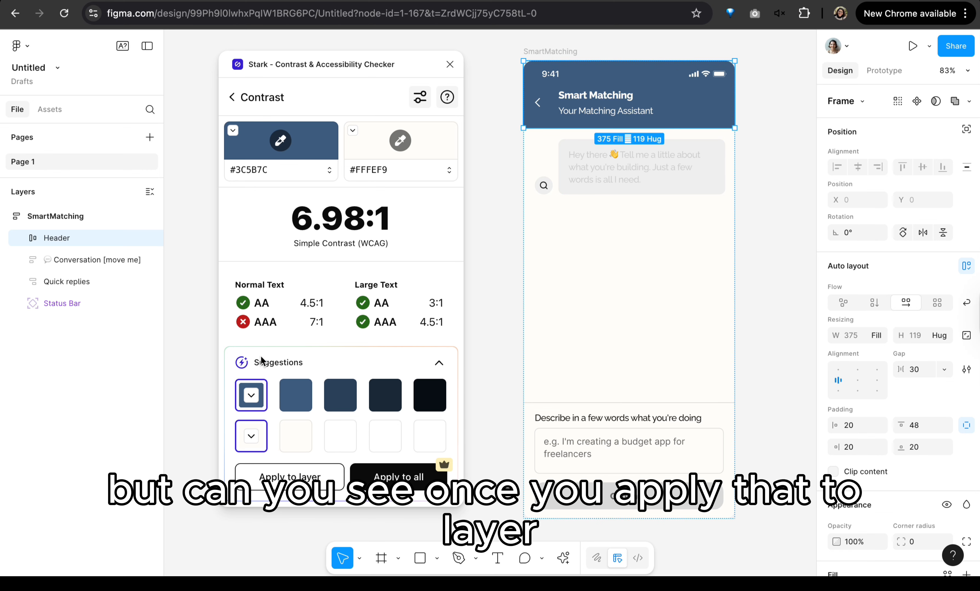
{"action": "left_click", "coordinate": [431, 395]}
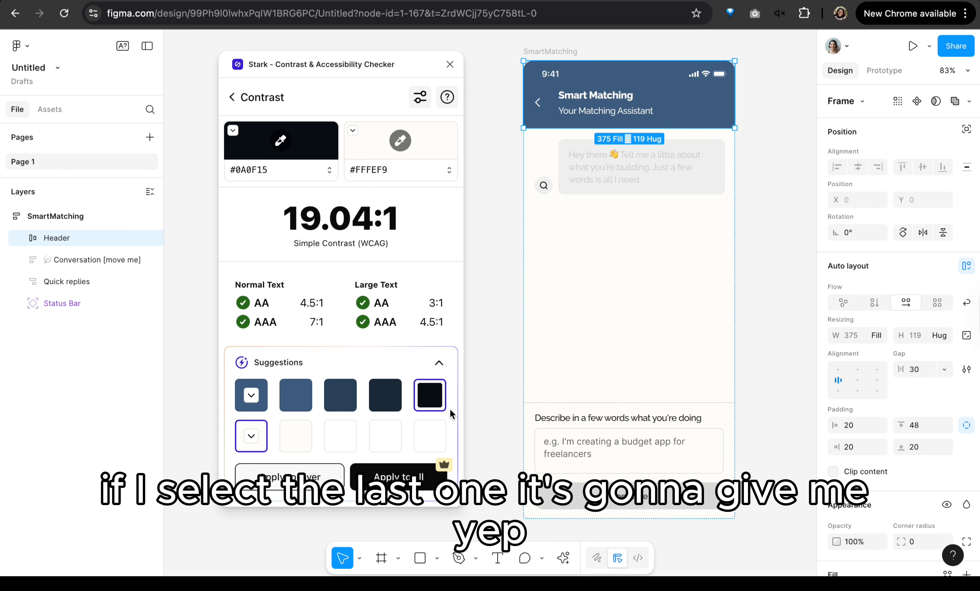
{"action": "left_click", "coordinate": [290, 476]}
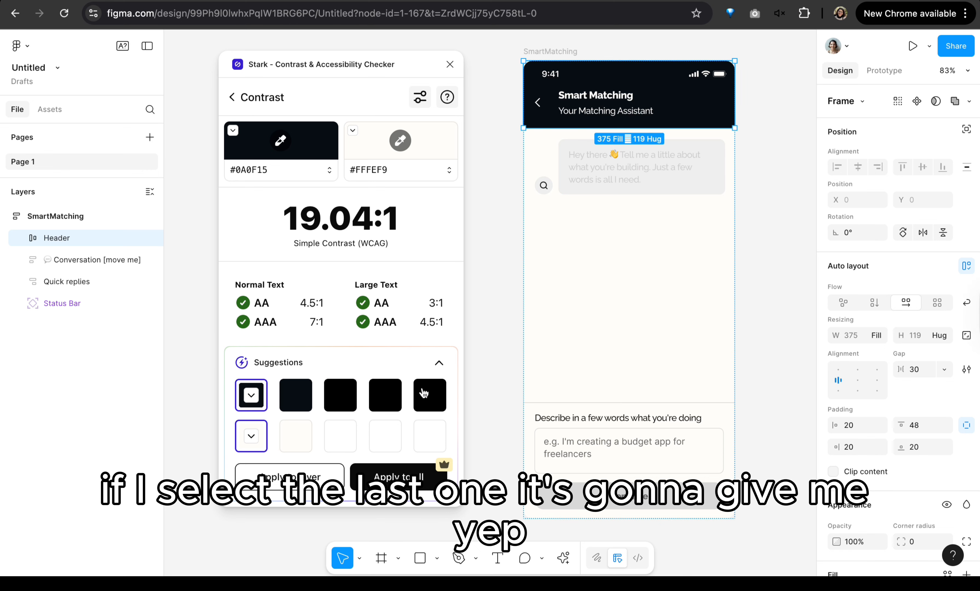
{"action": "left_click", "coordinate": [432, 394]}
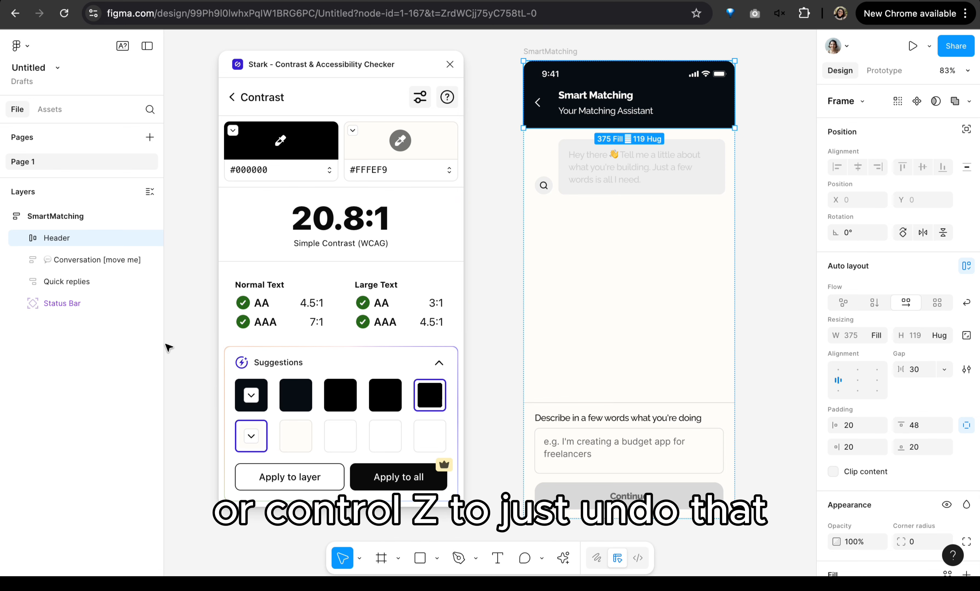
Step: Undo the trial colours on the header and apply the suggested blue #4C749F to the layer
{"action": "left_click", "coordinate": [199, 275]}
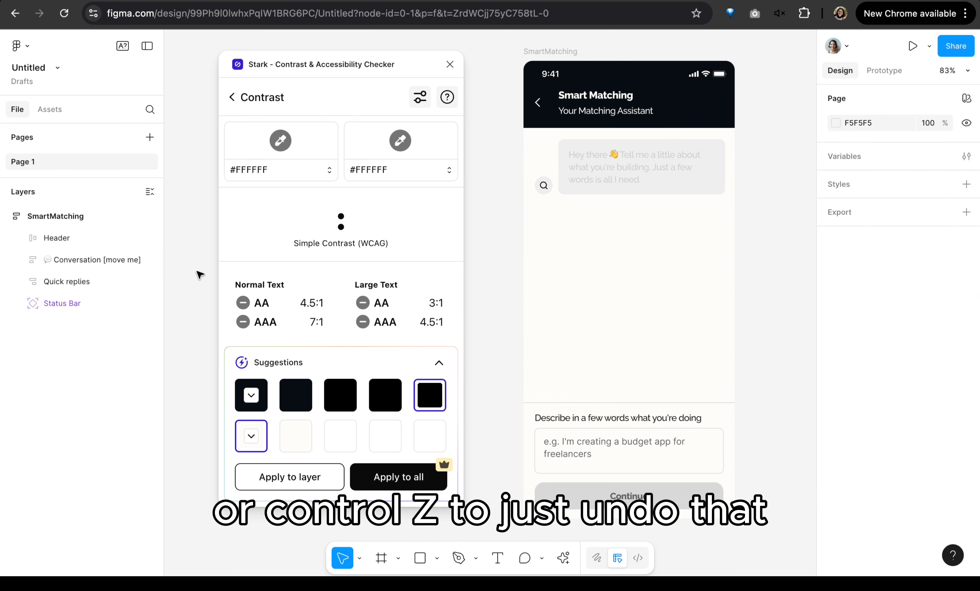
{"action": "key", "text": "ctrl+z"}
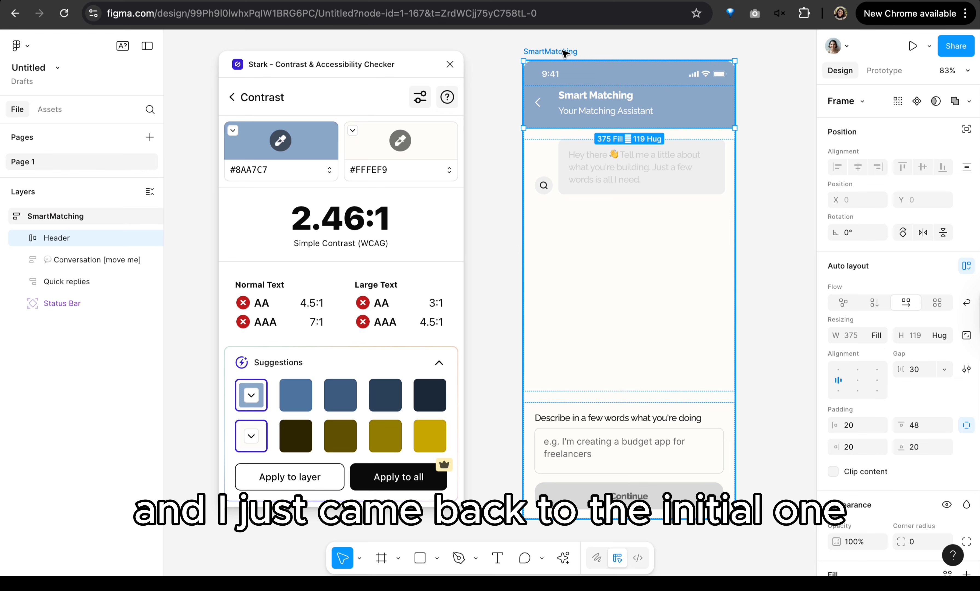
{"action": "left_click", "coordinate": [296, 394]}
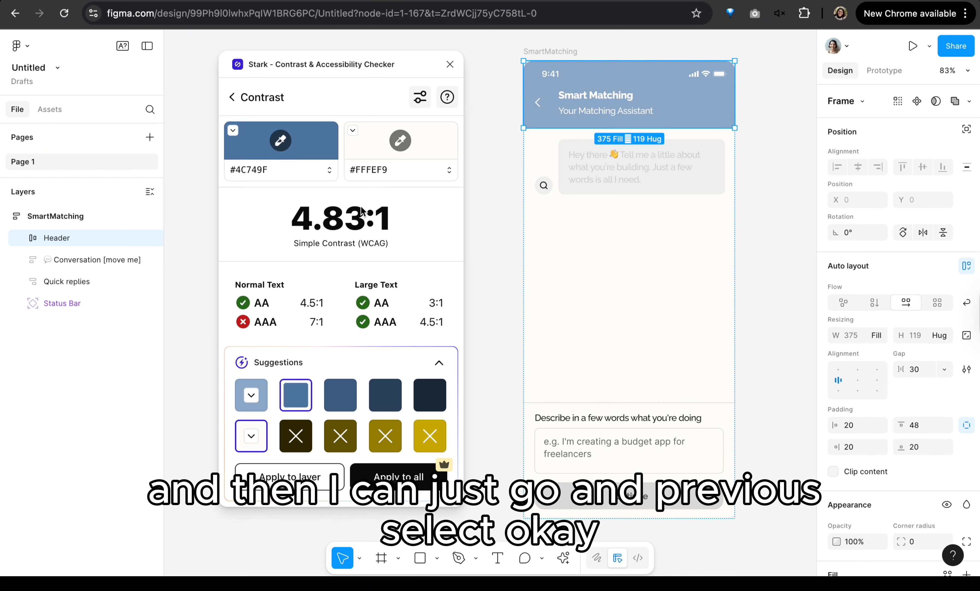
{"action": "left_click", "coordinate": [283, 478]}
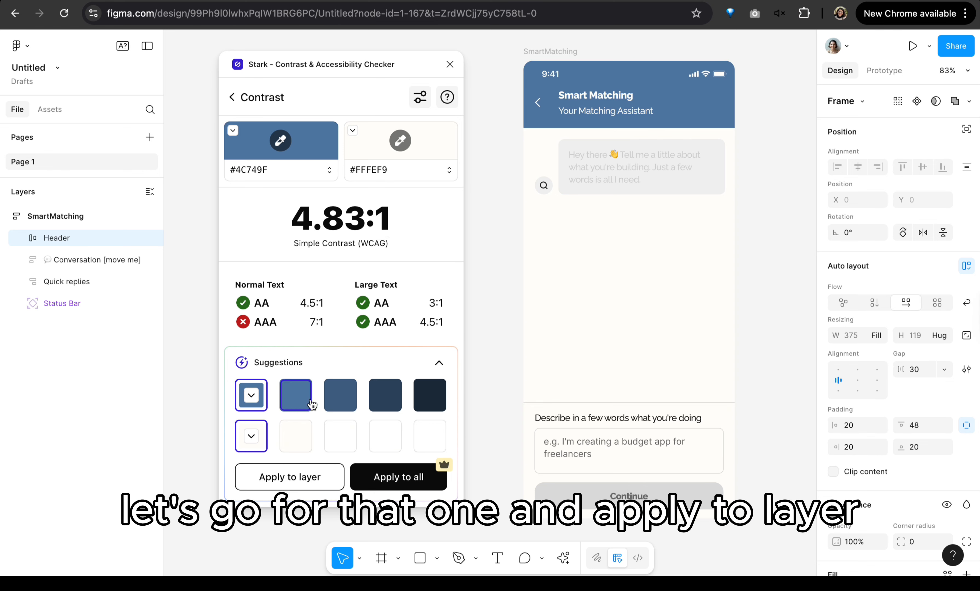
Step: Preview the lighter suggestions for the second colour against #4C749F, ending with #FFFFFF
{"action": "left_click", "coordinate": [297, 407]}
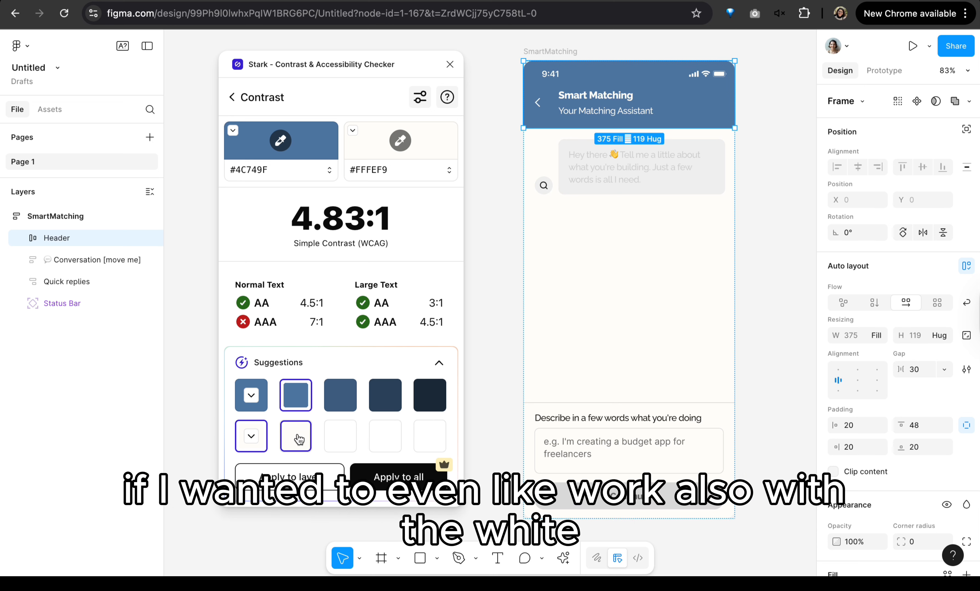
{"action": "left_click", "coordinate": [341, 437]}
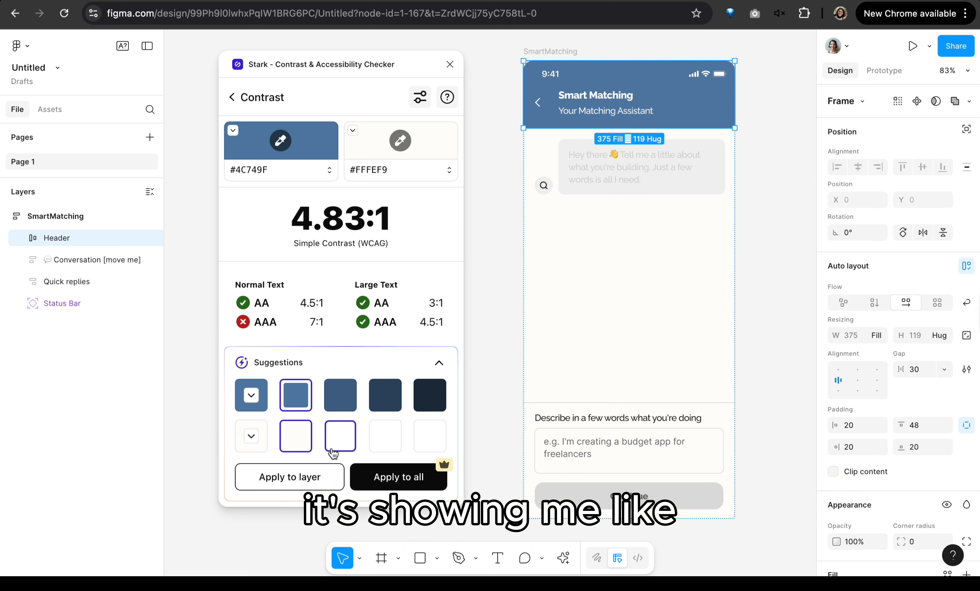
{"action": "left_click", "coordinate": [426, 429]}
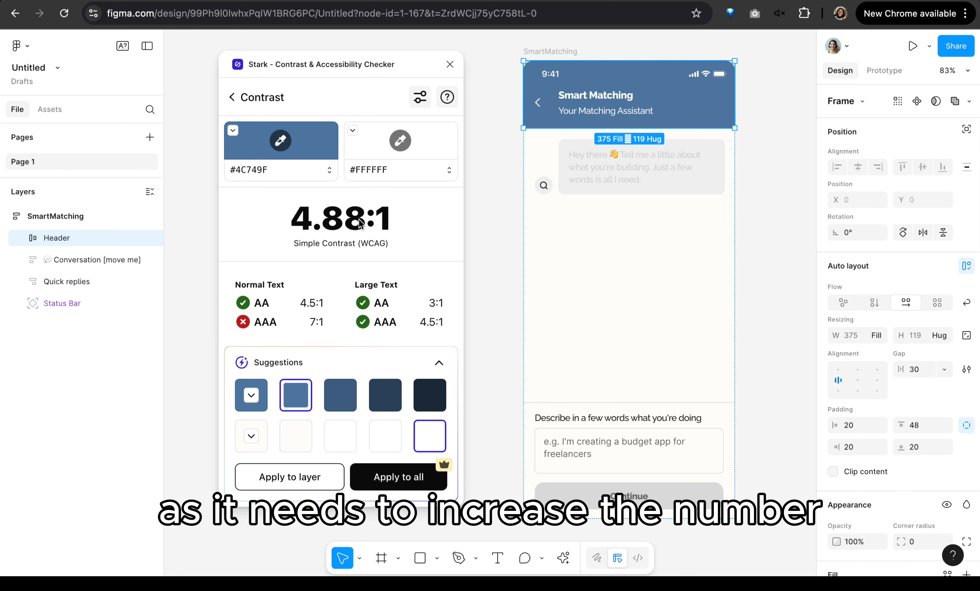
Step: Reselect #FFFEF9 as the second colour and inspect its colour picker and code formats, keeping HEX
{"action": "left_click", "coordinate": [296, 436]}
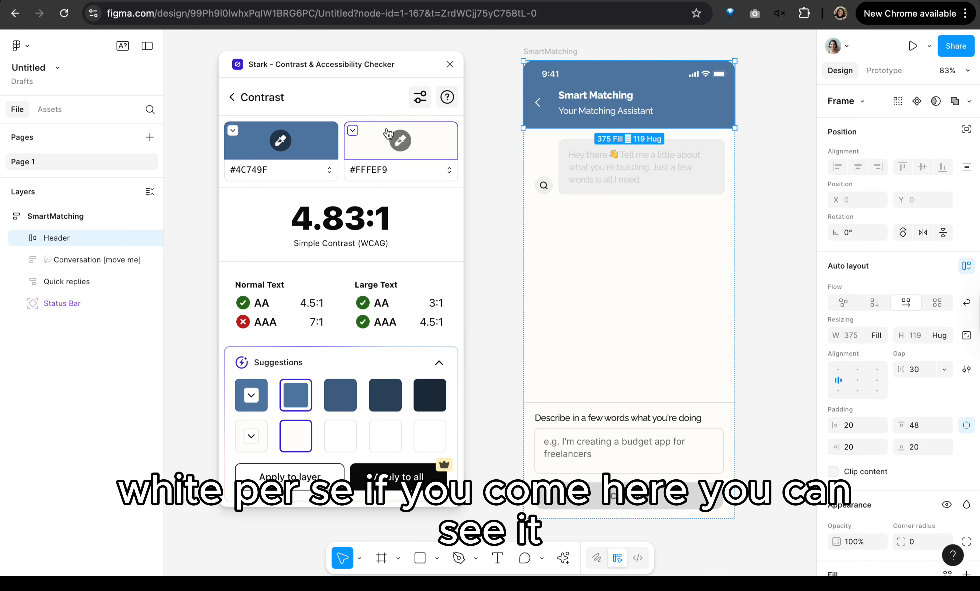
{"action": "left_click", "coordinate": [379, 137]}
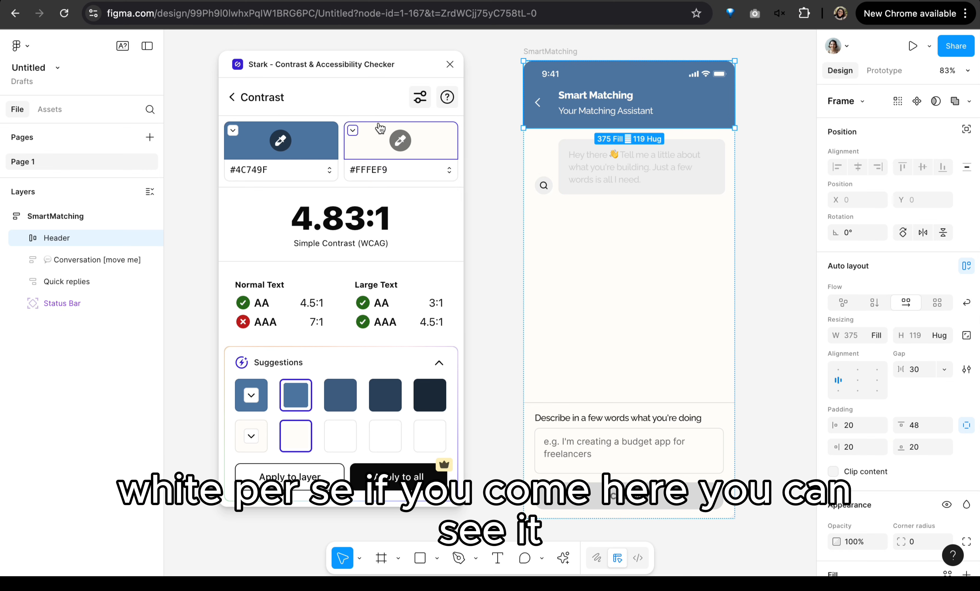
{"action": "left_click", "coordinate": [401, 140]}
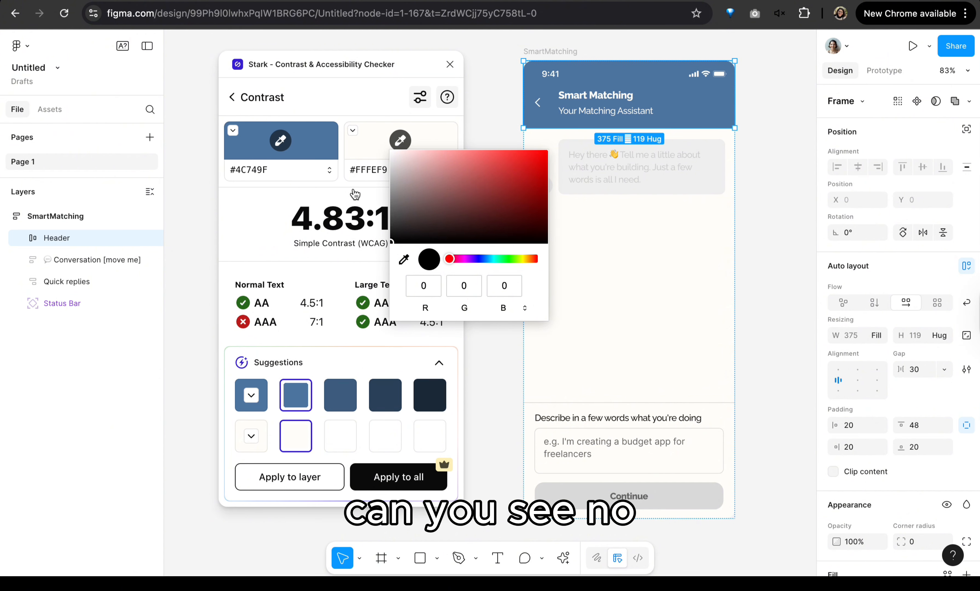
{"action": "left_click", "coordinate": [358, 181]}
{"action": "left_click", "coordinate": [449, 171]}
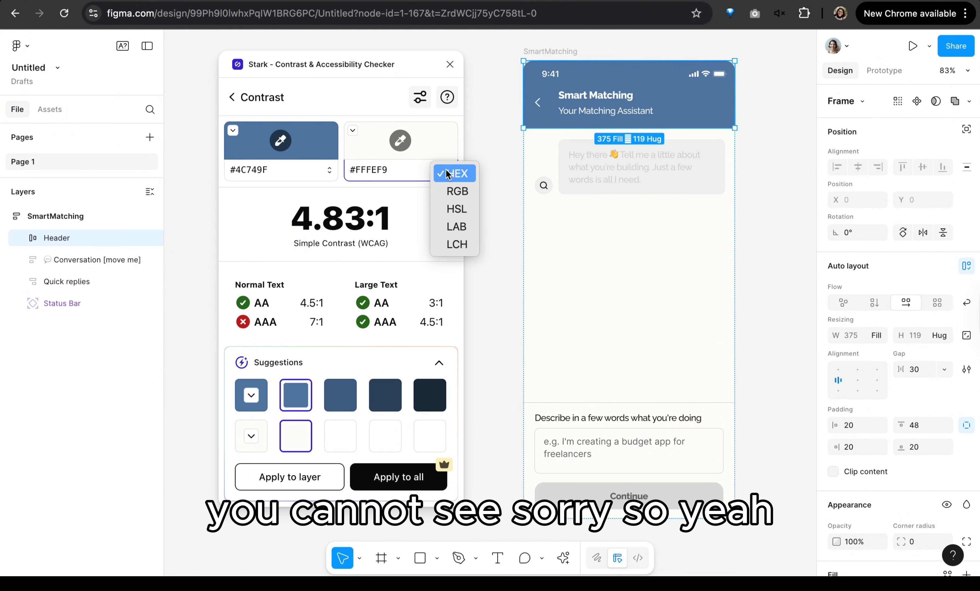
{"action": "left_click", "coordinate": [441, 171]}
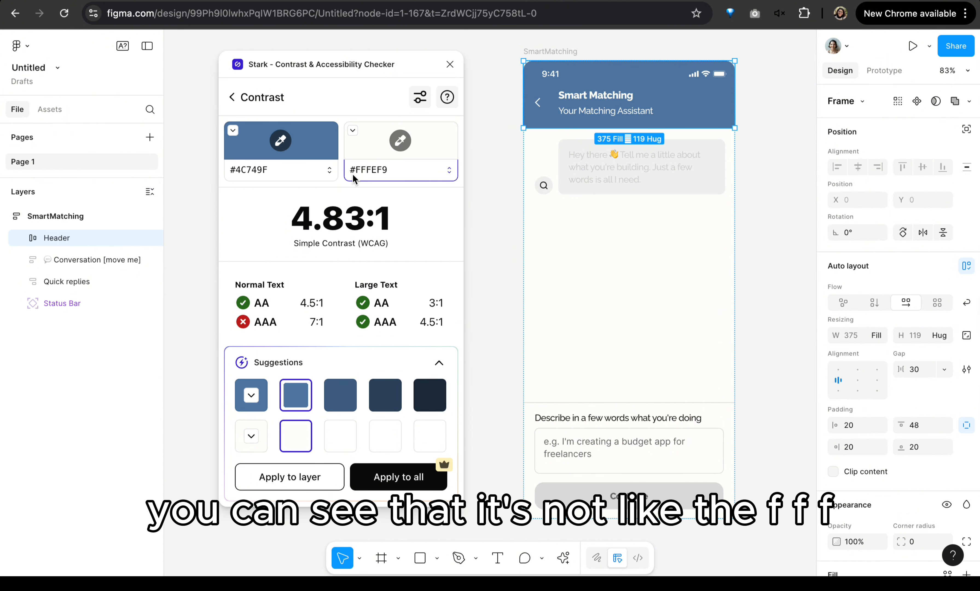
{"action": "scroll", "coordinate": [859, 379], "scroll_direction": "down", "scroll_amount": 4}
{"action": "scroll", "coordinate": [858, 379], "scroll_direction": "up", "scroll_amount": 4}
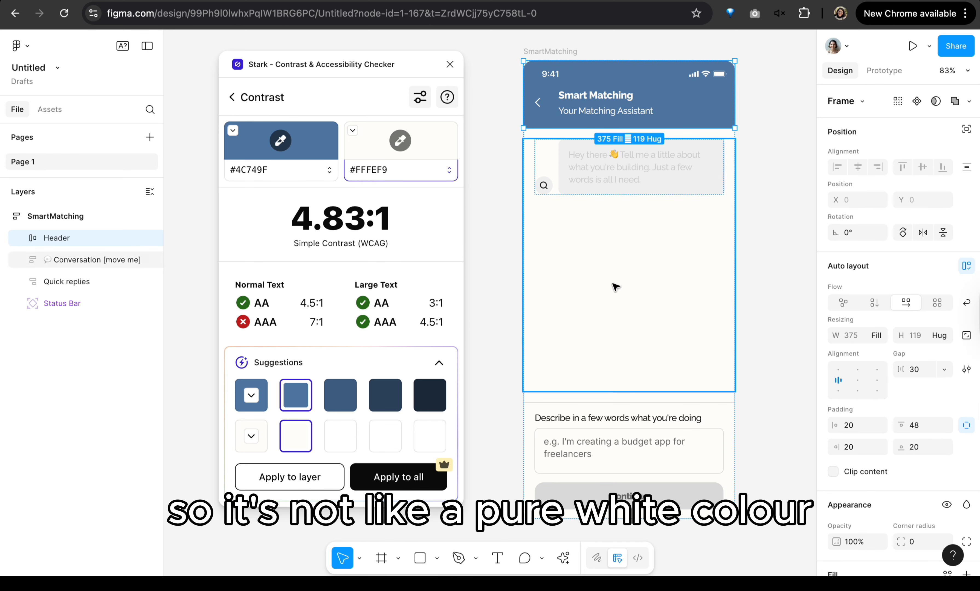
Step: Preview #FFFFFF as the second colour once more, return to #FFFEF9 and close the Stark plugin
{"action": "left_click", "coordinate": [430, 436]}
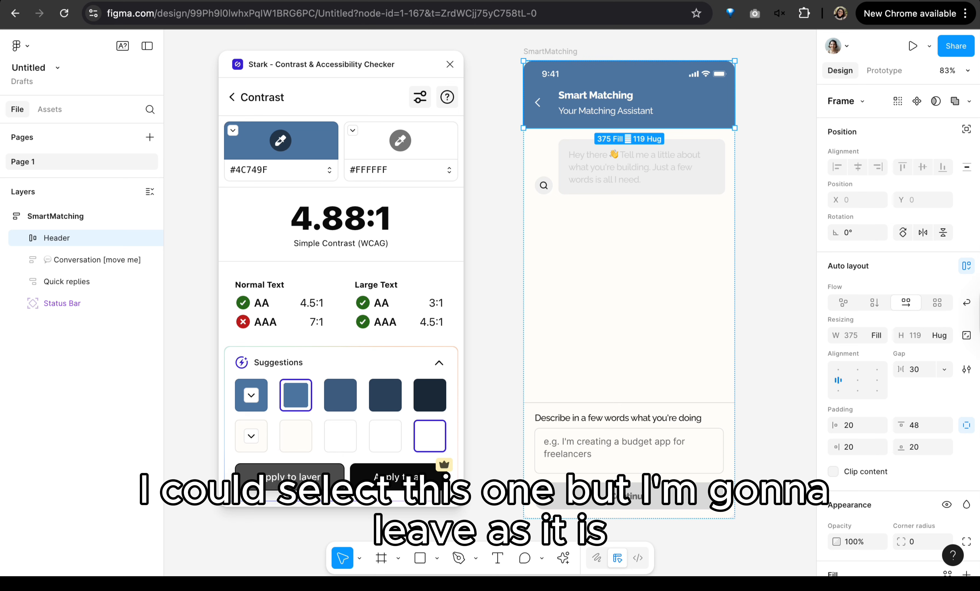
{"action": "left_click", "coordinate": [291, 435]}
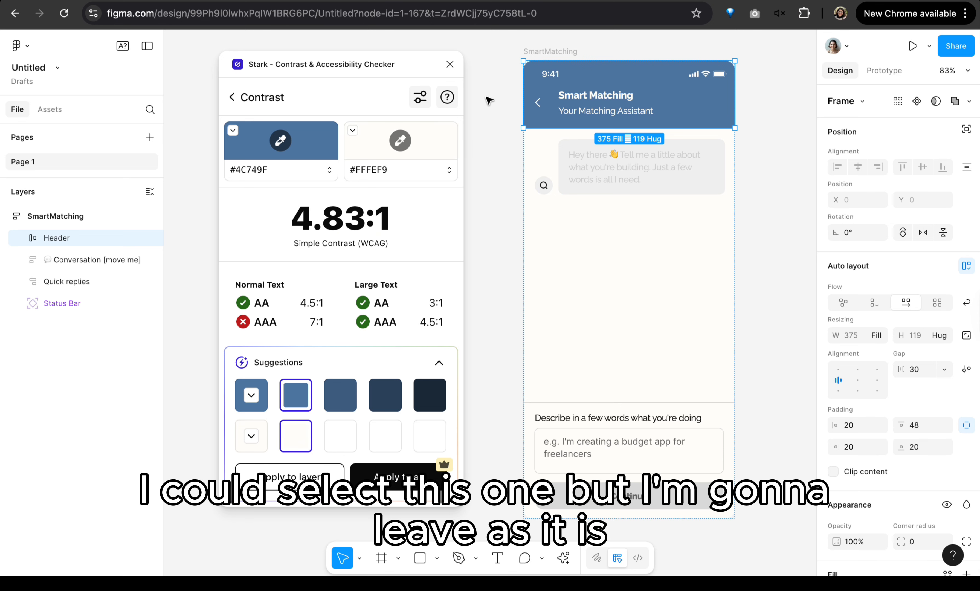
{"action": "left_click", "coordinate": [451, 64]}
Step: Select the Message frame holding the greeting text bubble inside the Conversation layer
{"action": "scroll", "coordinate": [453, 66], "scroll_direction": "right", "scroll_amount": 5}
{"action": "scroll", "coordinate": [453, 66], "scroll_direction": "up", "scroll_amount": 2}
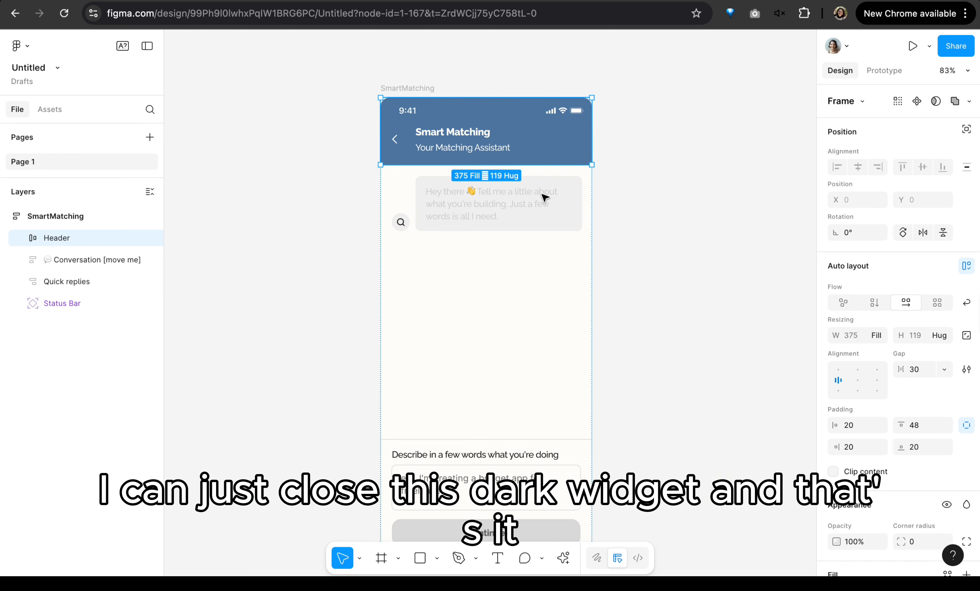
{"action": "scroll", "coordinate": [437, 247], "scroll_direction": "up", "scroll_amount": 3}
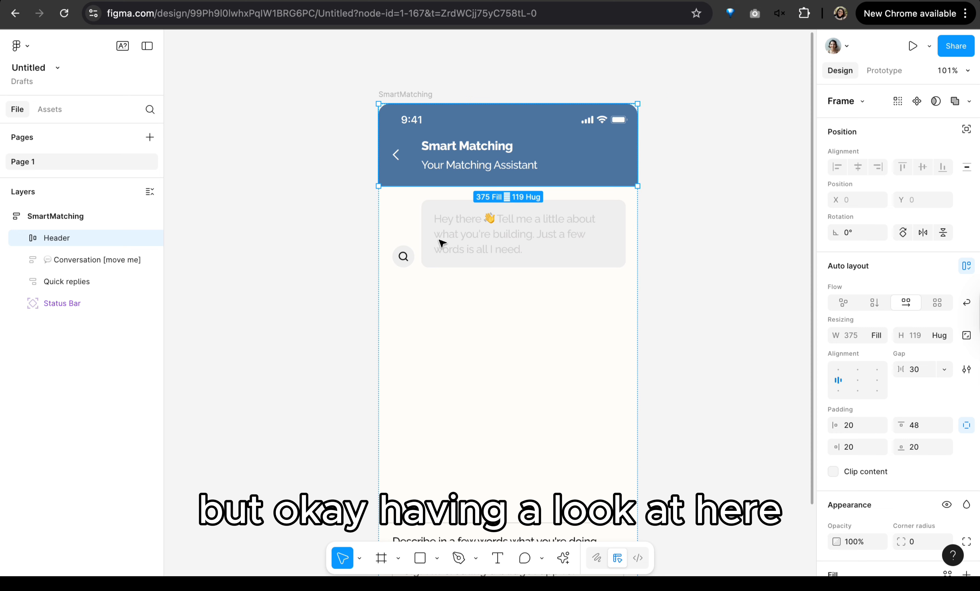
{"action": "scroll", "coordinate": [653, 237], "scroll_direction": "left", "scroll_amount": 2}
{"action": "double_click", "coordinate": [575, 228]}
{"action": "double_click", "coordinate": [570, 227]}
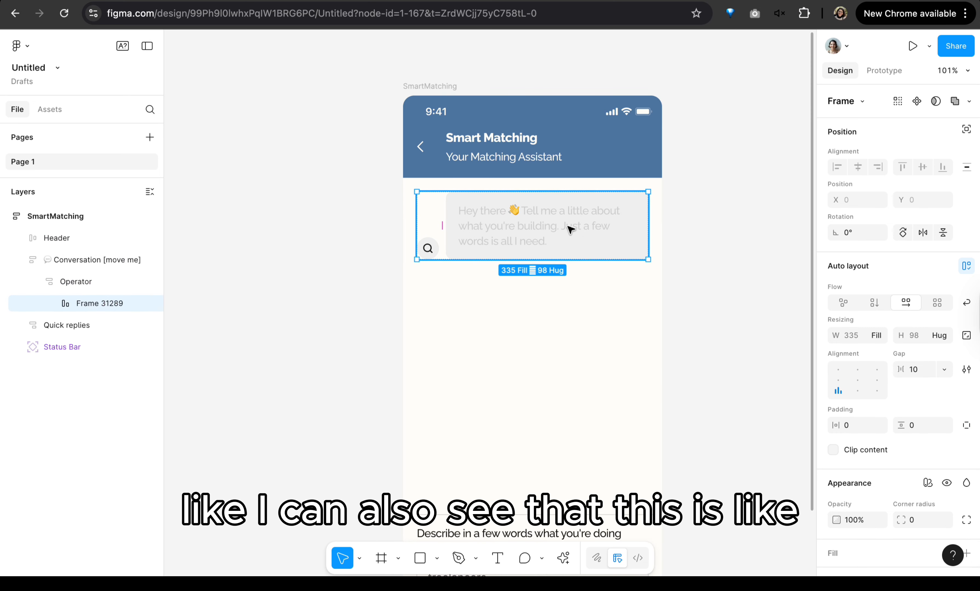
{"action": "double_click", "coordinate": [569, 228]}
Step: Reopen the Stark plugin and run its Contrast check on the selected Message frame
{"action": "scroll", "coordinate": [538, 276], "scroll_direction": "up", "scroll_amount": 3}
{"action": "scroll", "coordinate": [539, 277], "scroll_direction": "down", "scroll_amount": 3}
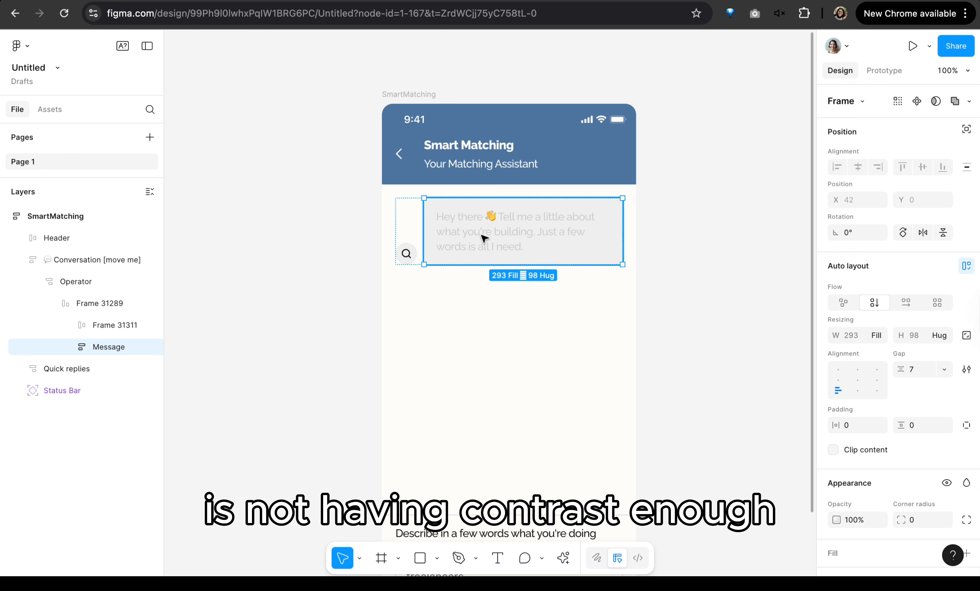
{"action": "left_click", "coordinate": [565, 558]}
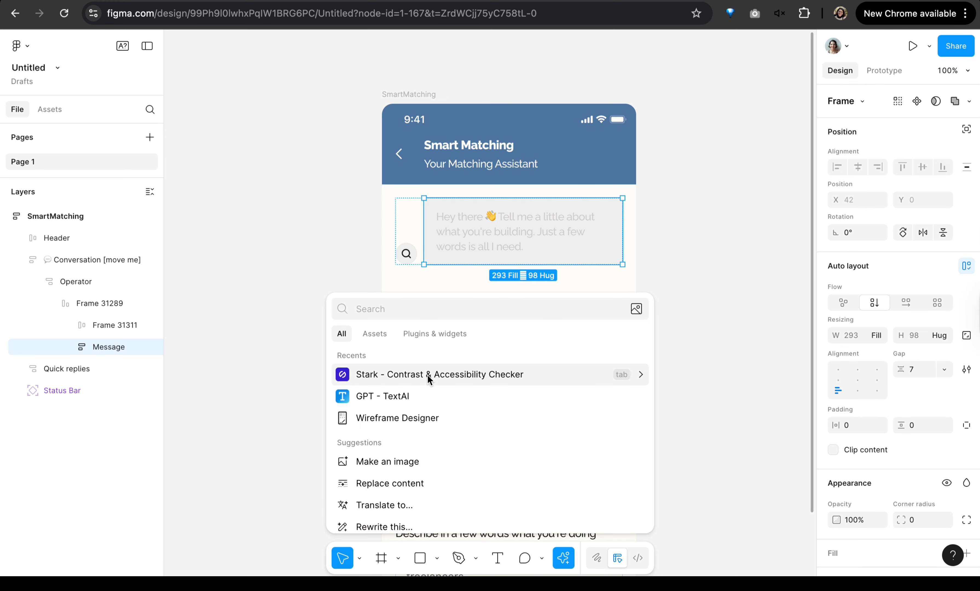
{"action": "left_click", "coordinate": [427, 375]}
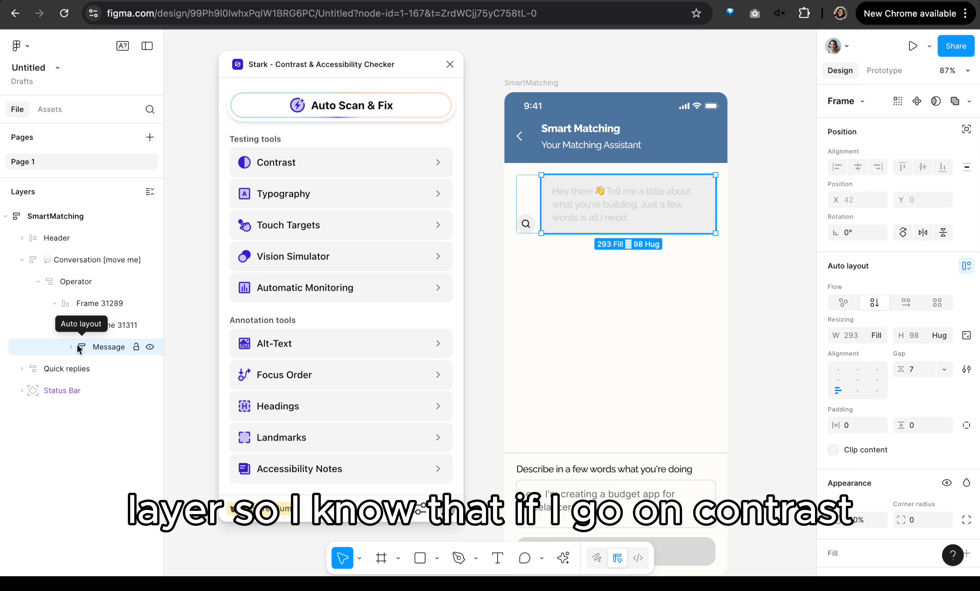
{"action": "left_click", "coordinate": [291, 164]}
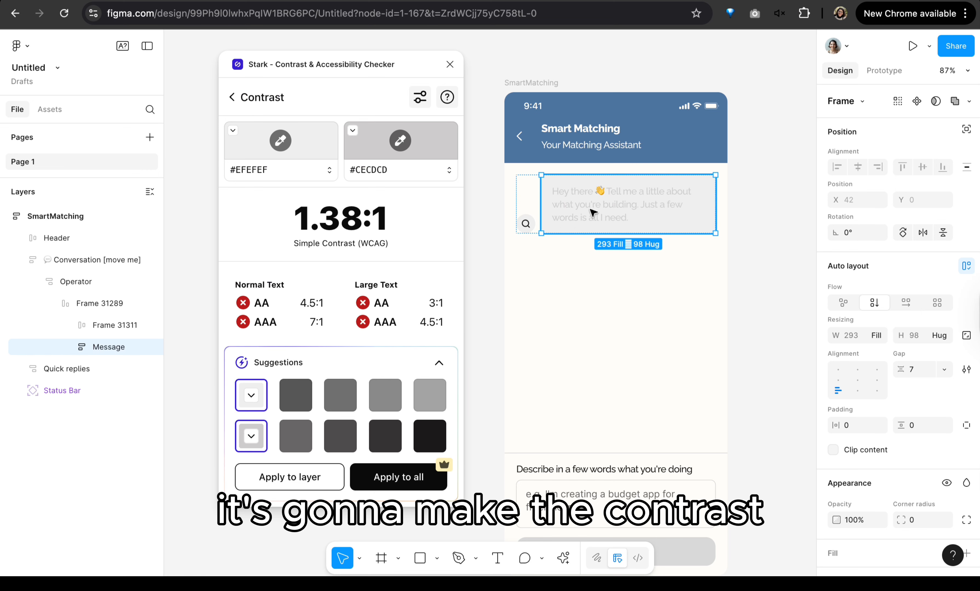
Step: Check the contrast of the Header layer again and return to the Message frame's contrast check
{"action": "left_click", "coordinate": [633, 137]}
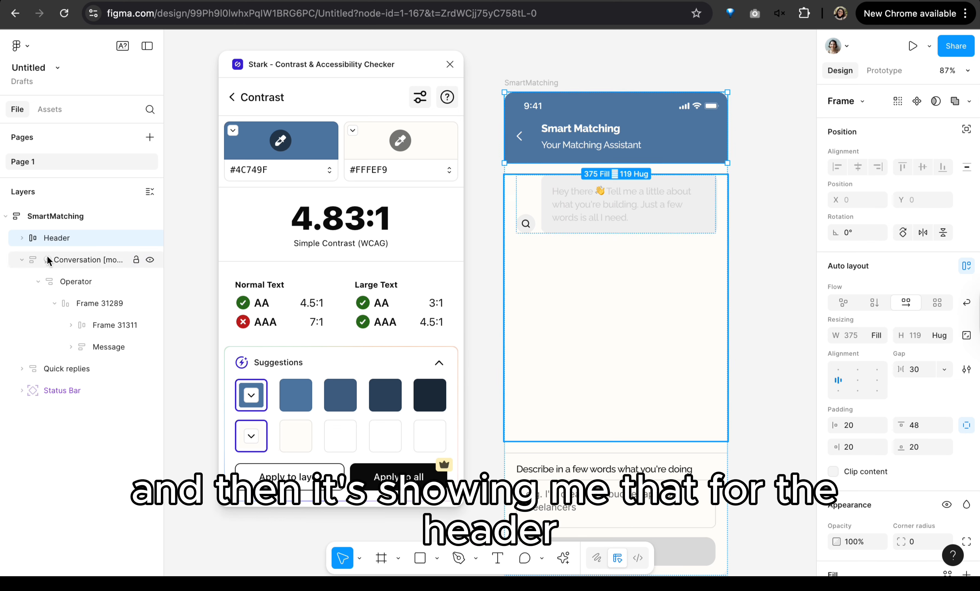
{"action": "left_click", "coordinate": [633, 215]}
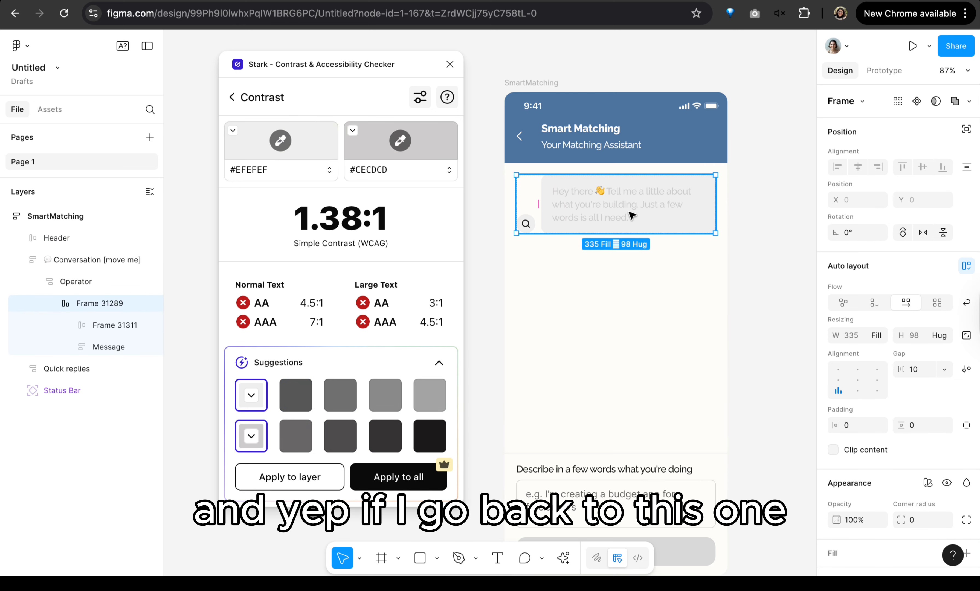
{"action": "left_click", "coordinate": [633, 215]}
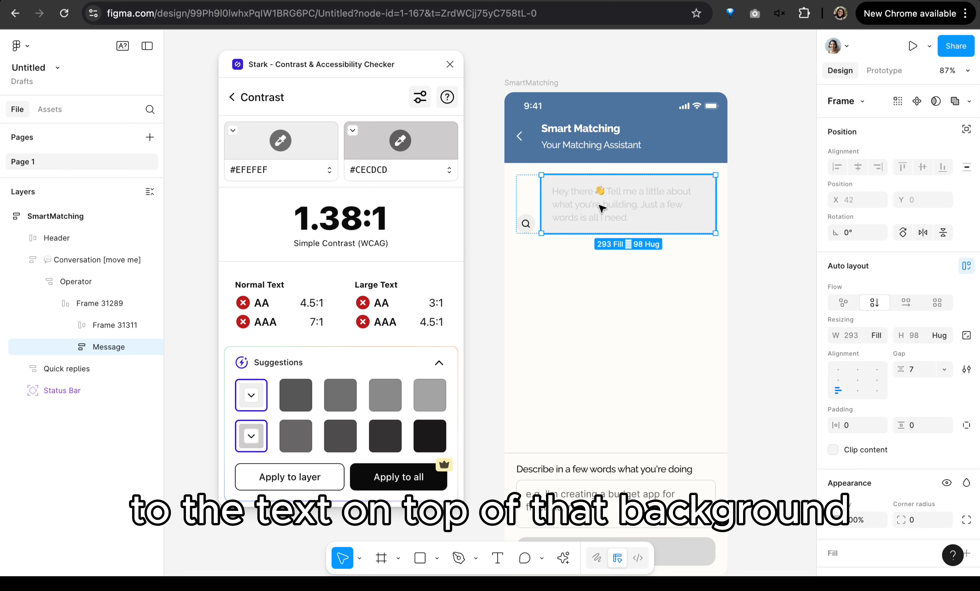
Step: Compare the suggested text greys #353333, #686666 and #4E4D4D against #EFEFEF and apply #4E4D4D to the Message layer
{"action": "left_click", "coordinate": [386, 439]}
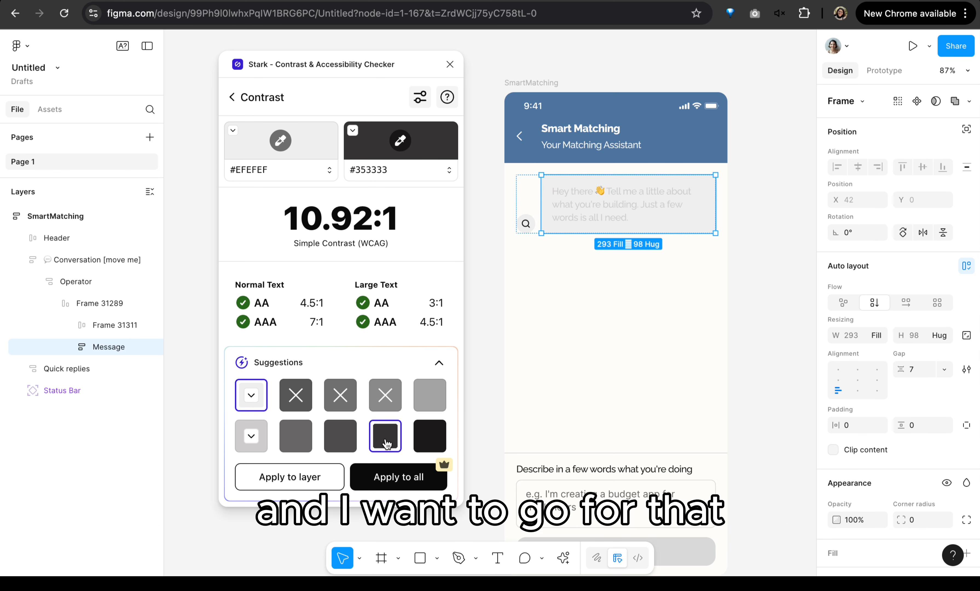
{"action": "left_click", "coordinate": [341, 438]}
{"action": "left_click", "coordinate": [295, 440]}
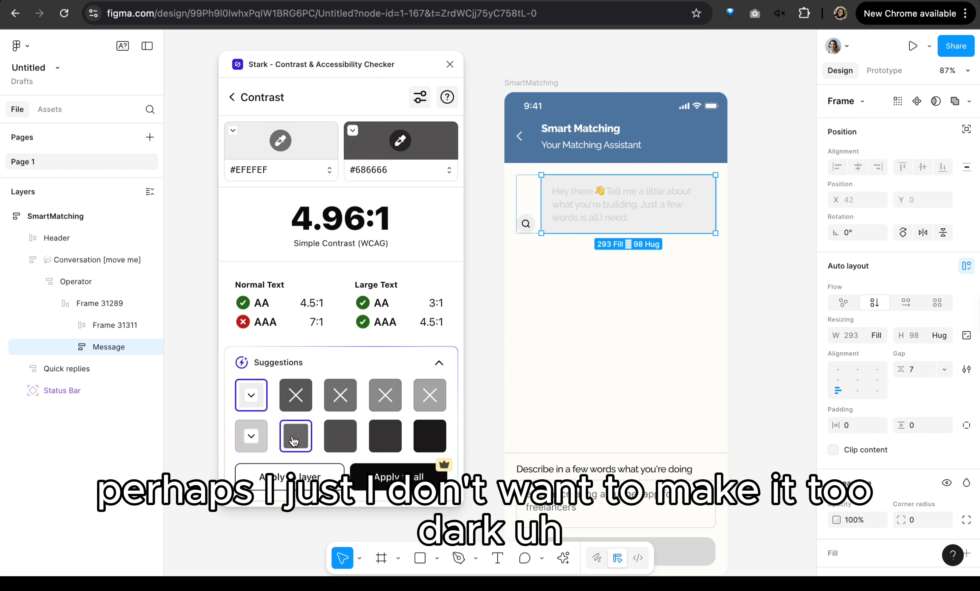
{"action": "left_click", "coordinate": [385, 436]}
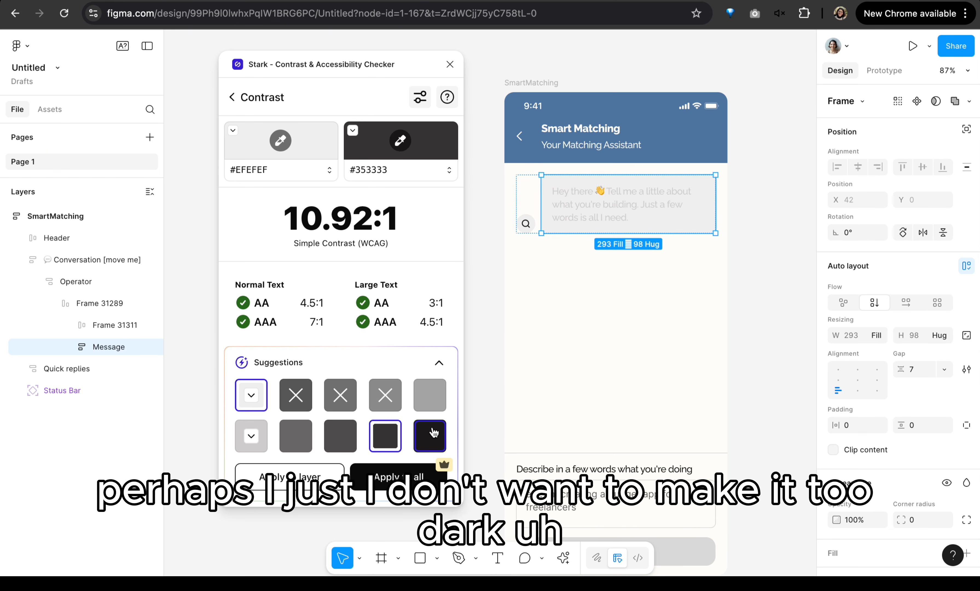
{"action": "left_click", "coordinate": [310, 448]}
{"action": "left_click", "coordinate": [340, 437]}
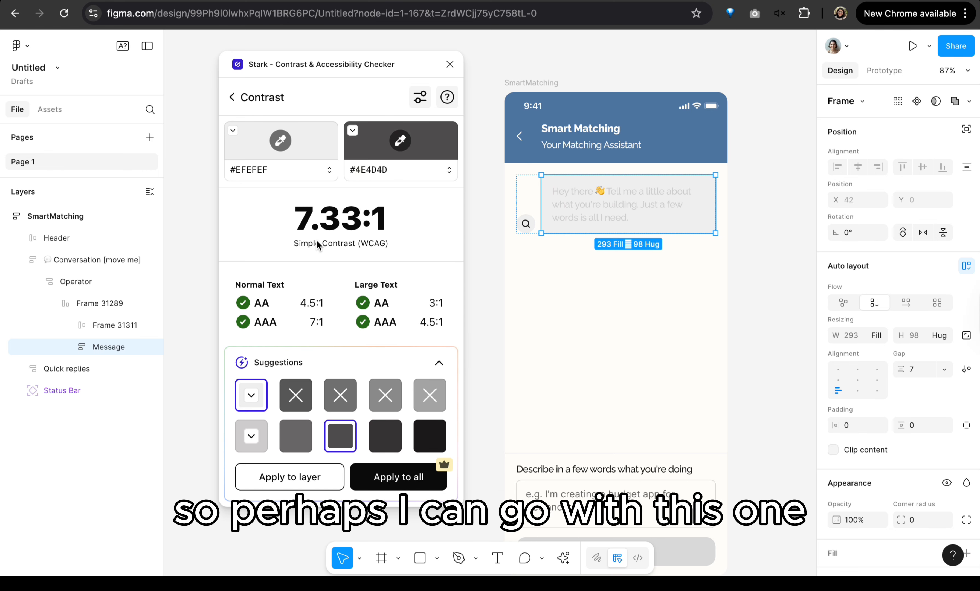
{"action": "left_click", "coordinate": [305, 477]}
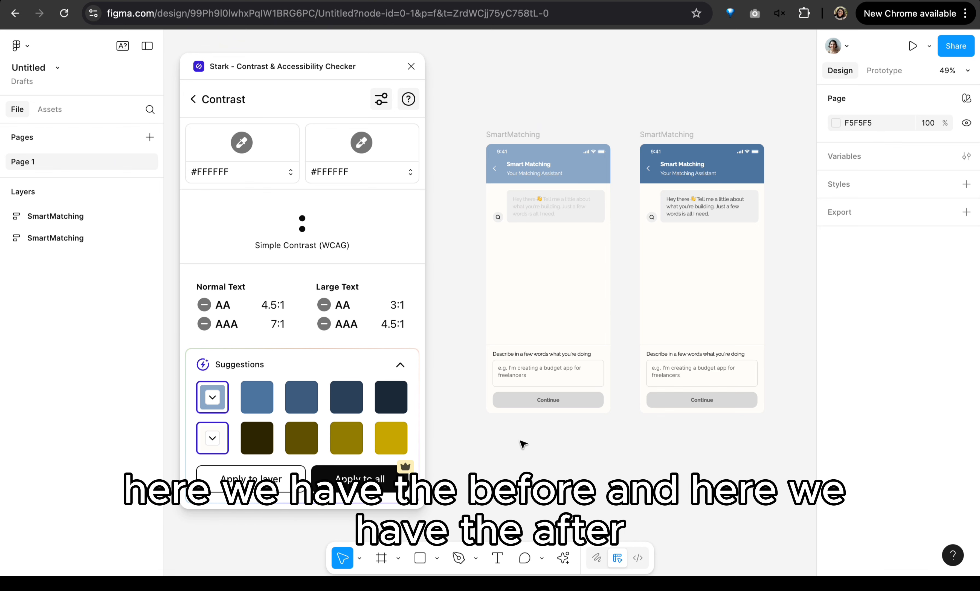
Step: Compare the before and after versions of the SmartMatching screen side by side, including their headers and greeting messages
{"action": "scroll", "coordinate": [534, 87], "scroll_direction": "up", "scroll_amount": 5}
{"action": "scroll", "coordinate": [505, 199], "scroll_direction": "down", "scroll_amount": 5}
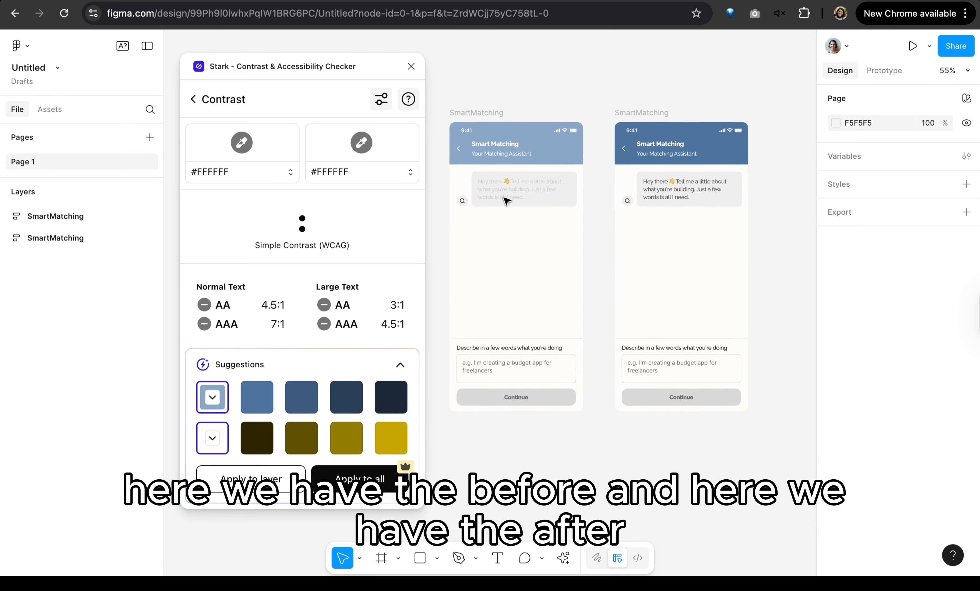
{"action": "scroll", "coordinate": [505, 200], "scroll_direction": "up", "scroll_amount": 1}
{"action": "scroll", "coordinate": [522, 124], "scroll_direction": "up", "scroll_amount": 2}
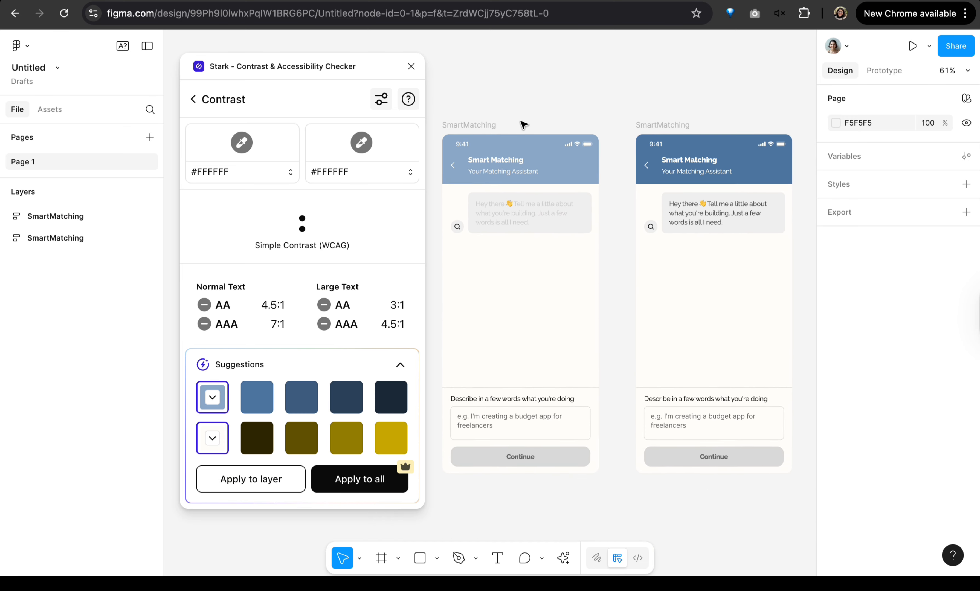